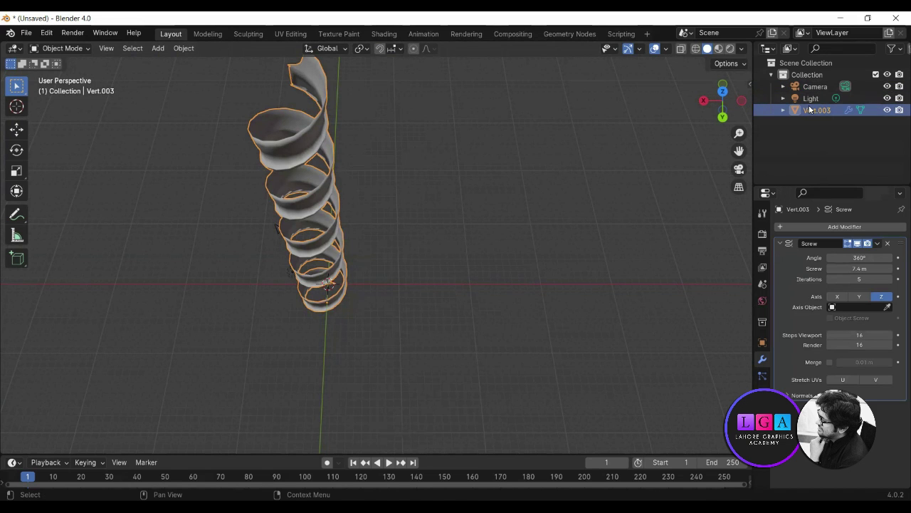
# Step: Delete the spiral Vert.003 object and switch to Back Orthographic view
pyautogui.press('Delete')
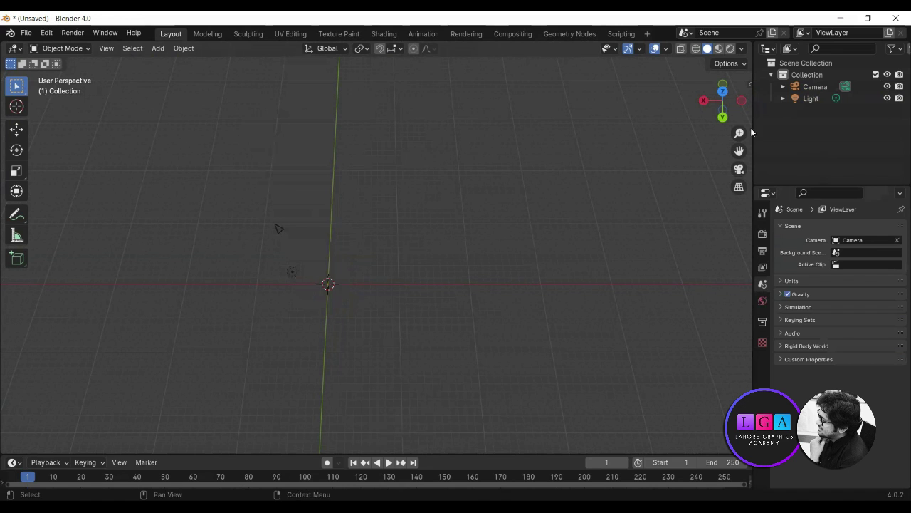
pyautogui.moveTo(724, 114); pyautogui.dragTo(724, 119)
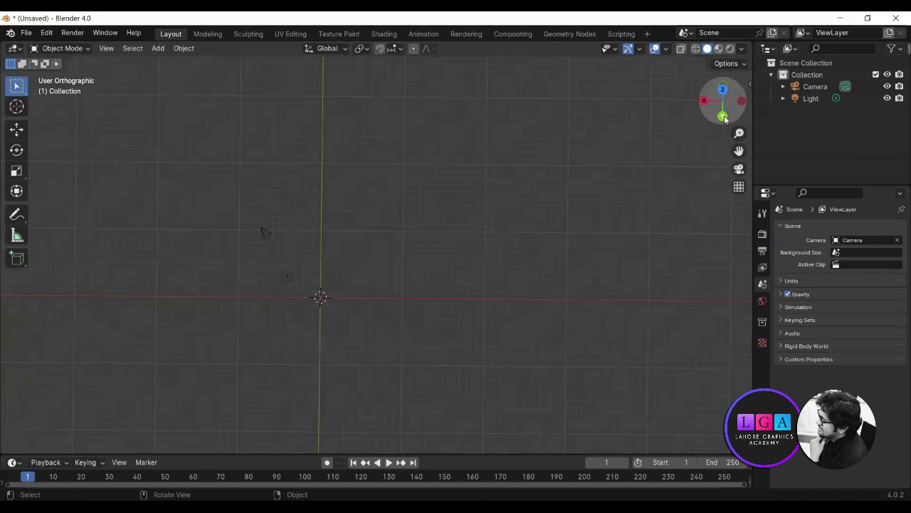
pyautogui.click(723, 117)
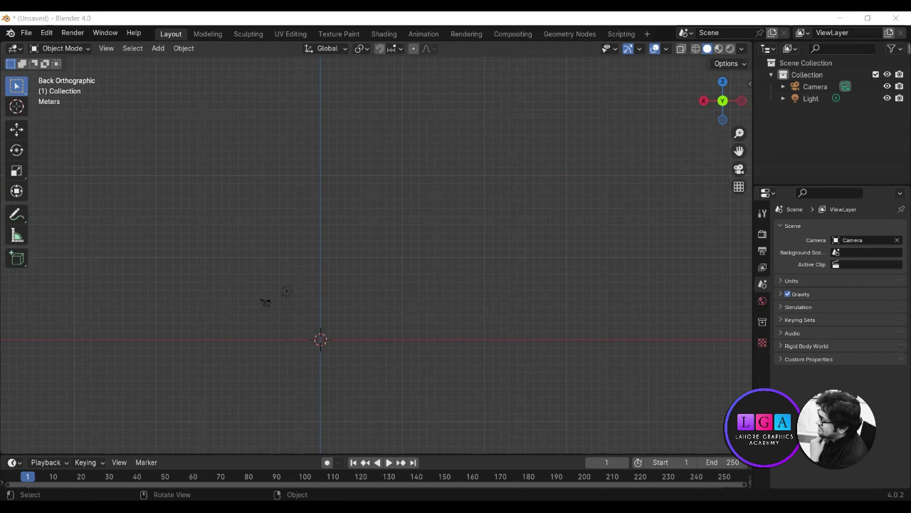
# Step: Import the chess pawn reference image and scale it up to 3.049
pyautogui.moveTo(0, 209); pyautogui.dragTo(305, 209)
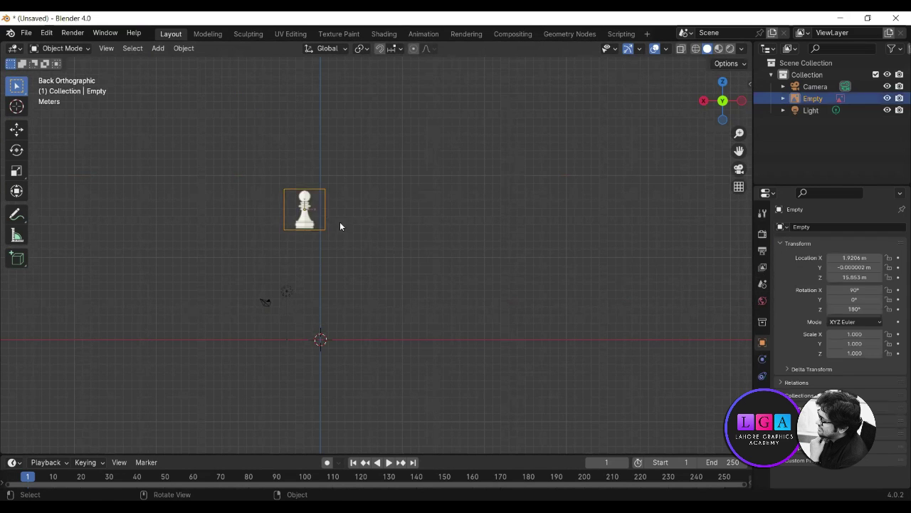
pyautogui.press('s')
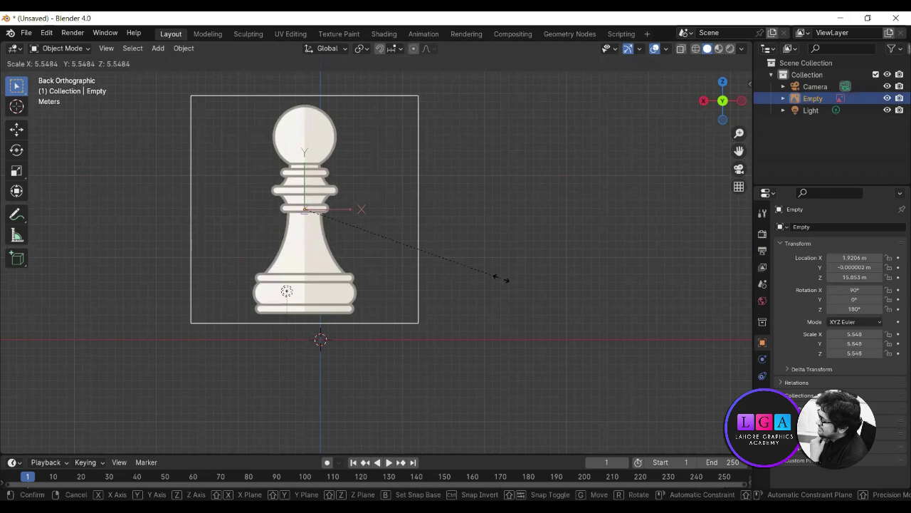
pyautogui.click(405, 263)
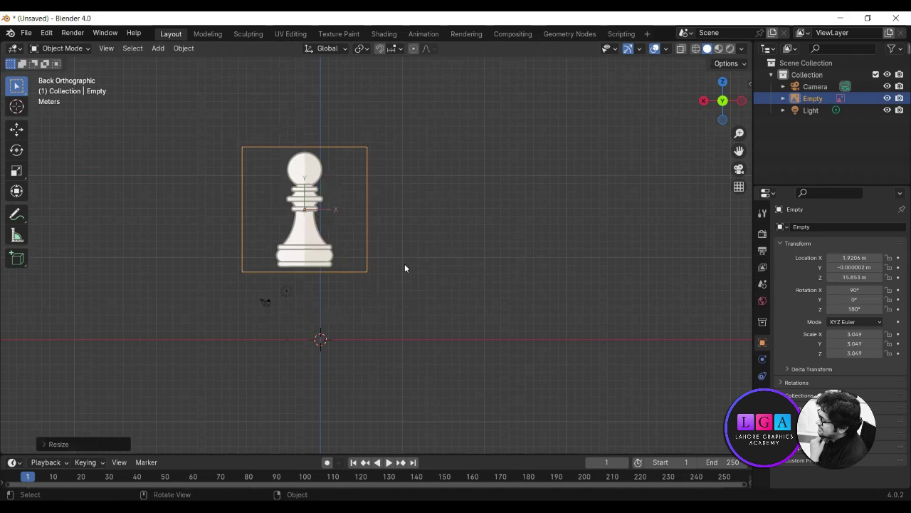
# Step: Move the image along Z to set its base on the ground line, then along X to centre it
pyautogui.press('g')
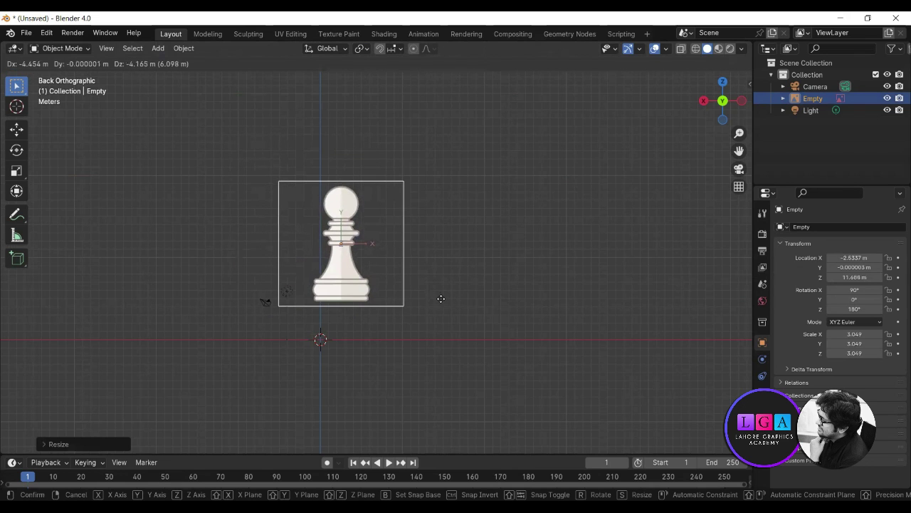
pyautogui.press('z')
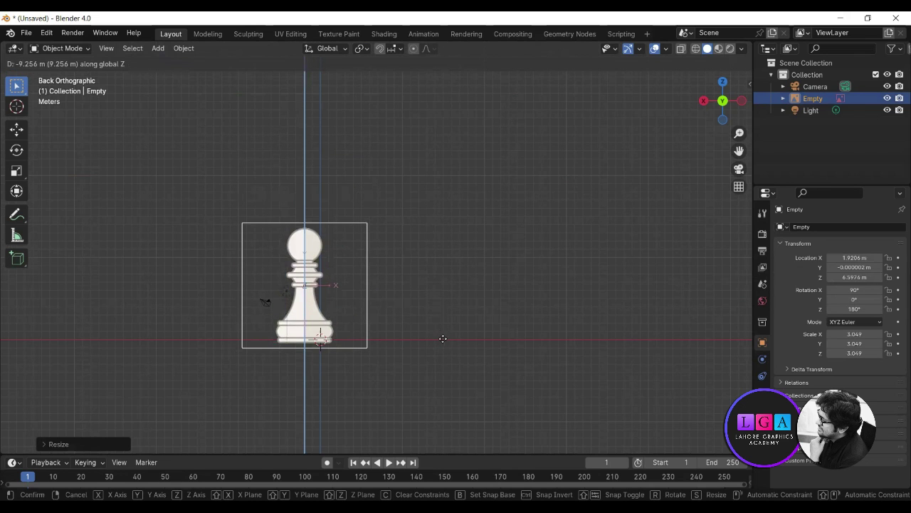
pyautogui.click(443, 340)
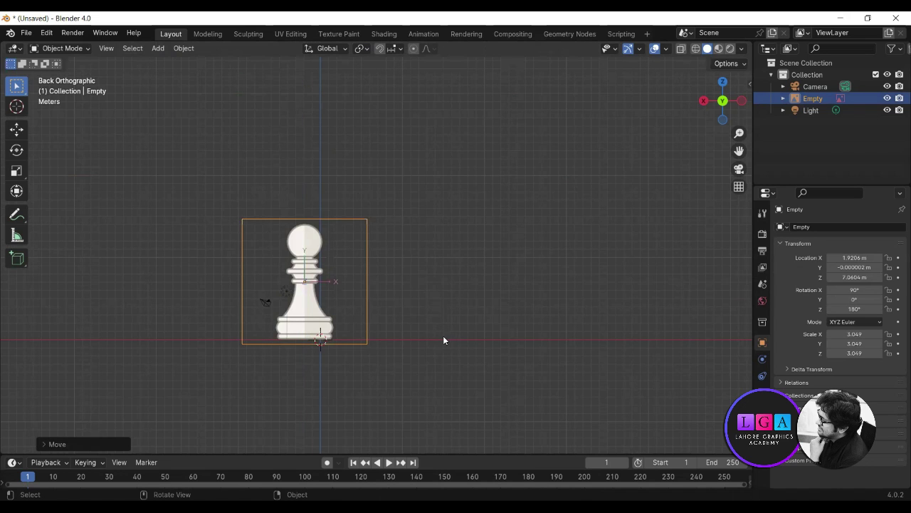
pyautogui.press('g')
pyautogui.press('x')
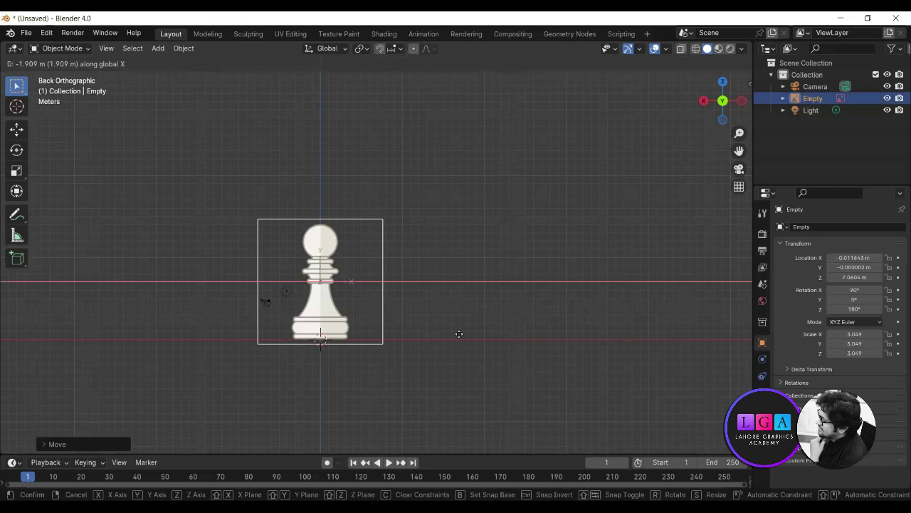
pyautogui.click(459, 334)
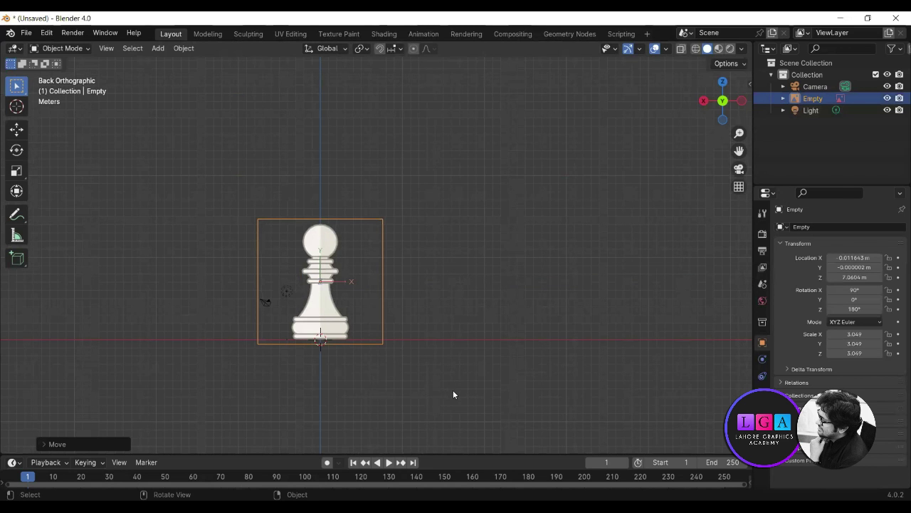
# Step: Zoom in and bring up the viewport transform Options
pyautogui.scroll(1, 313, 334)
pyautogui.scroll(1, 313, 334)
pyautogui.scroll(1, 313, 335)
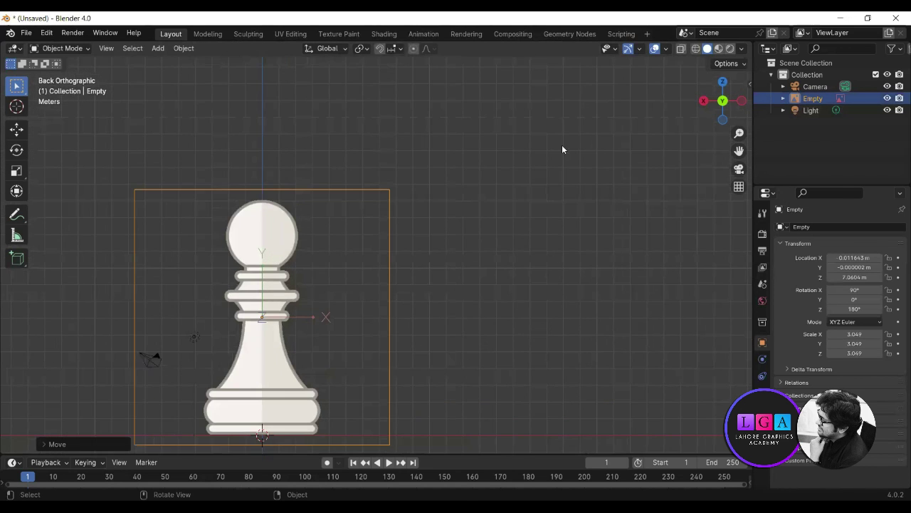
pyautogui.scroll(1, 314, 334)
pyautogui.click(727, 63)
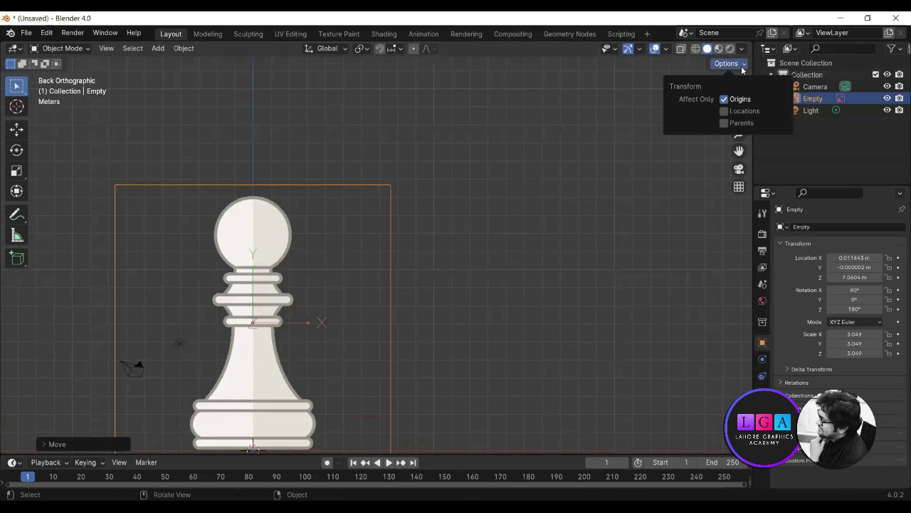
# Step: Disable Affect Only Origins, reframe the pawn from the back in perspective, and open the Add menu
pyautogui.click(725, 99)
pyautogui.moveTo(262, 407); pyautogui.dragTo(261, 407, button='middle')
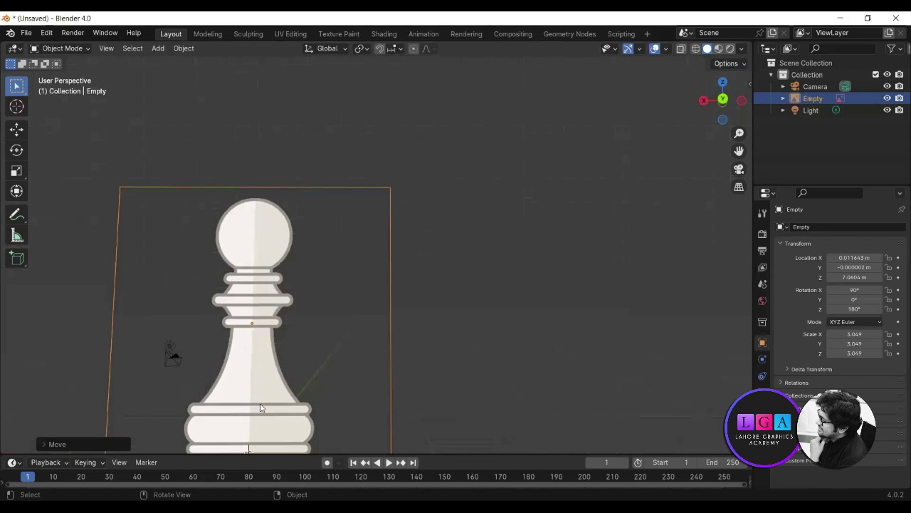
pyautogui.click(727, 101)
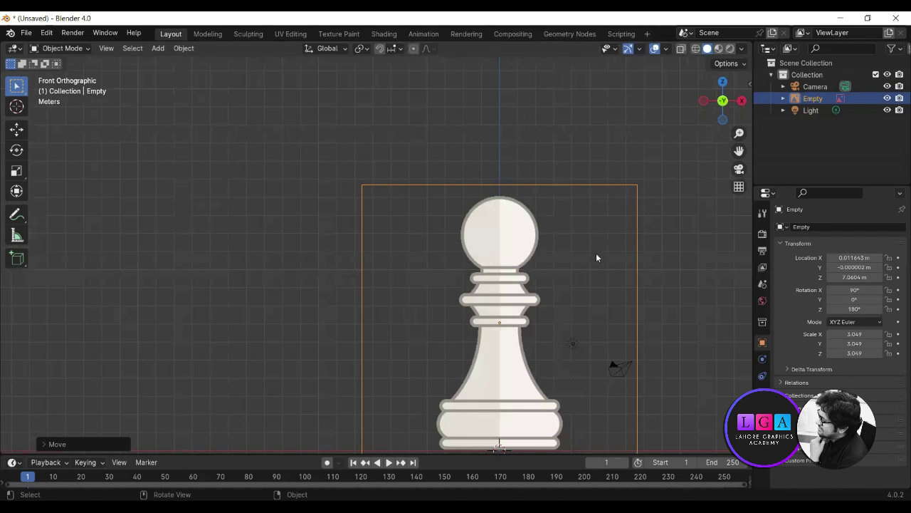
pyautogui.click(725, 104)
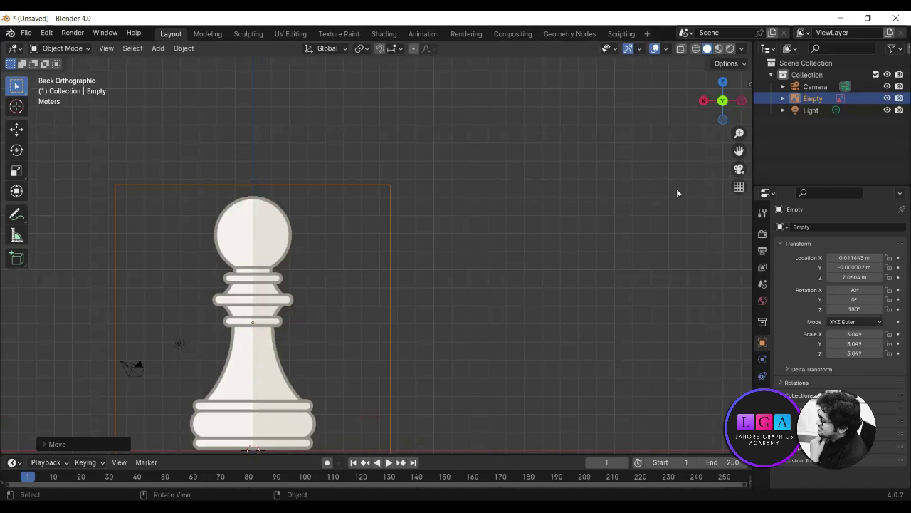
pyautogui.moveTo(738, 150); pyautogui.dragTo(737, 150)
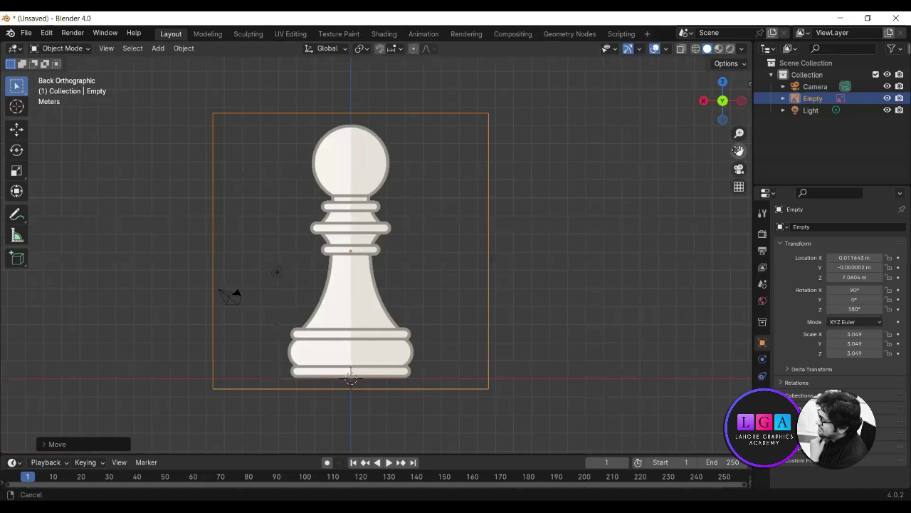
pyautogui.press('KP_5')
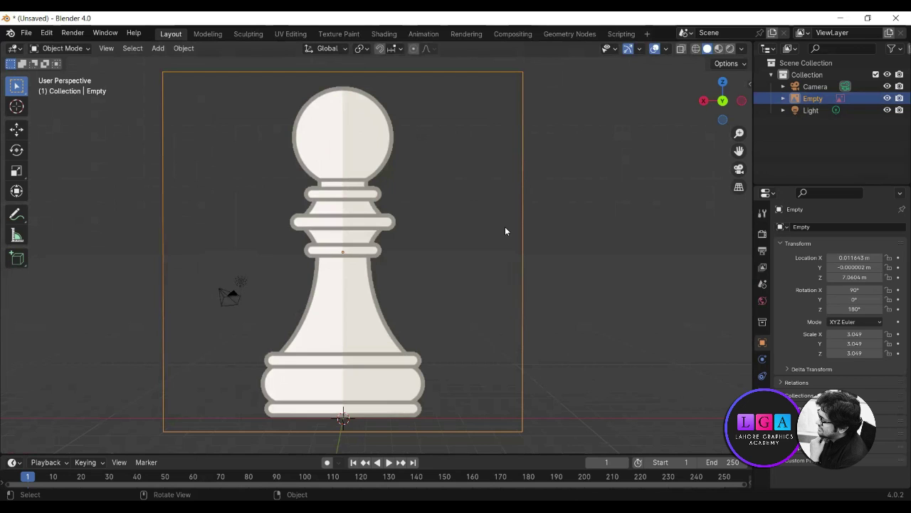
pyautogui.click(158, 48)
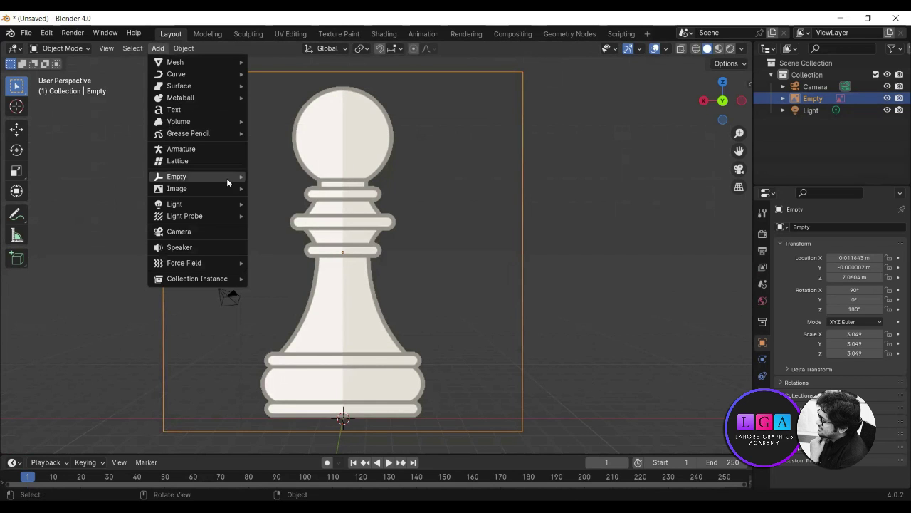
pyautogui.moveTo(175, 62)
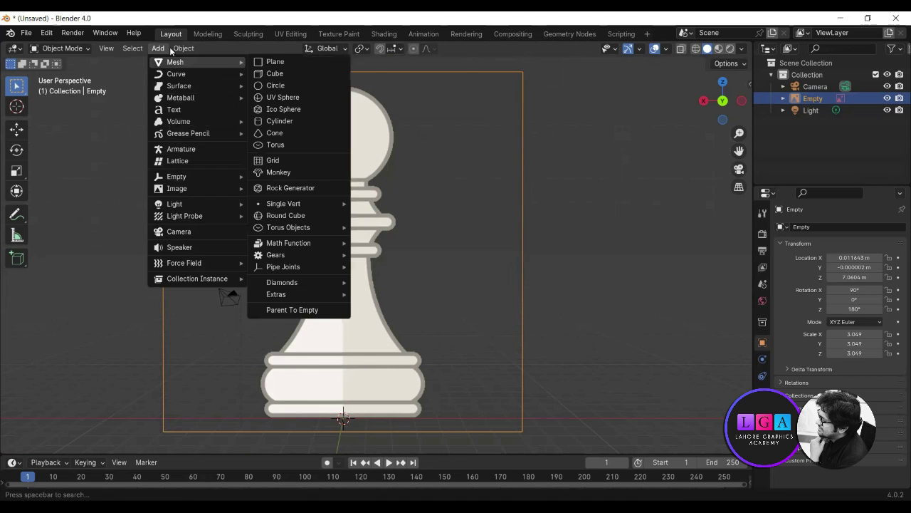
pyautogui.moveTo(284, 204)
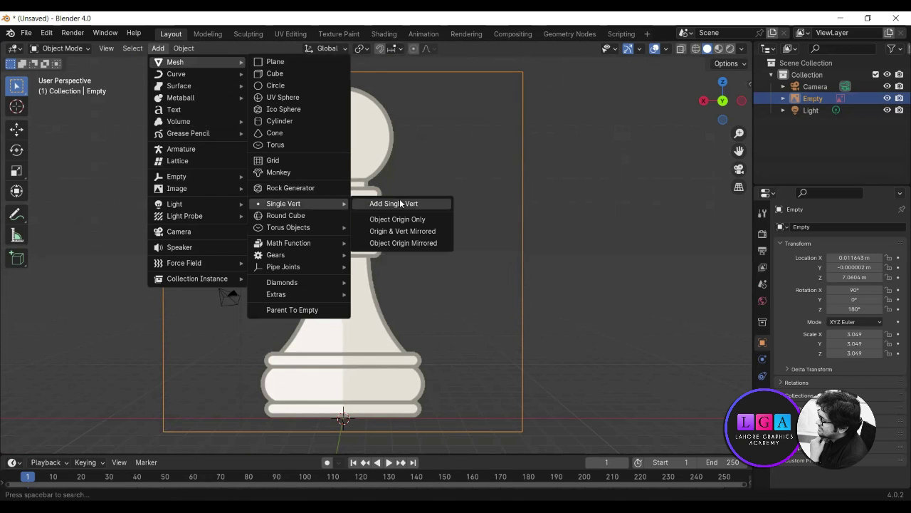
# Step: Add a Single Vert mesh at the pawn's base corner and extrude two vertices along the base outline
pyautogui.click(400, 204)
pyautogui.press('g')
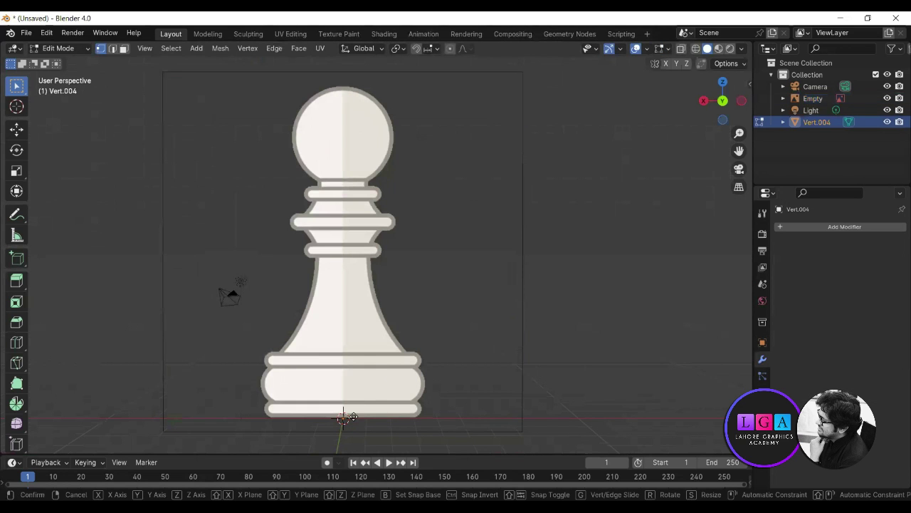
pyautogui.click(425, 414)
pyautogui.press('e')
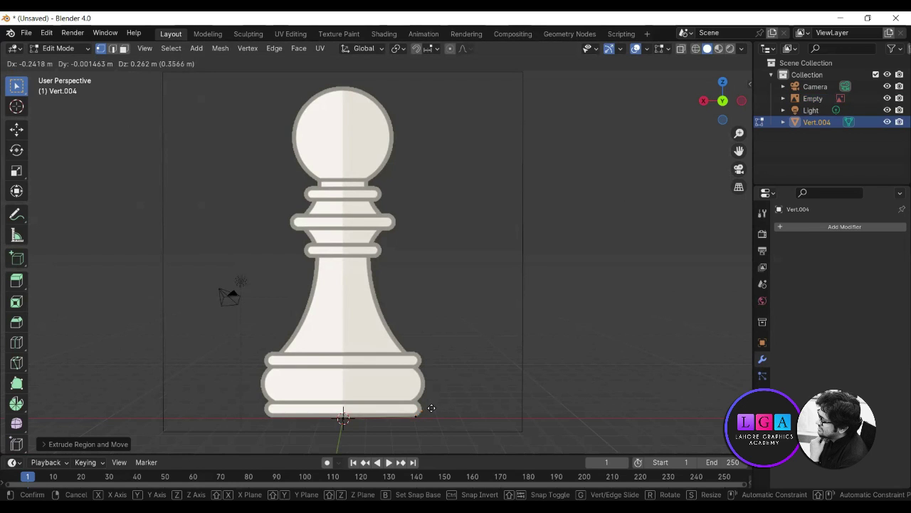
pyautogui.click(432, 408)
pyautogui.press('e')
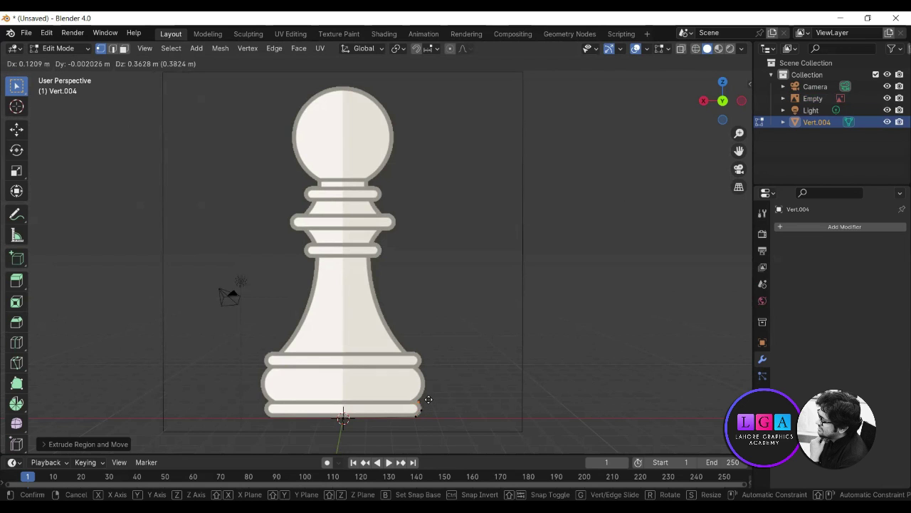
pyautogui.click(429, 400)
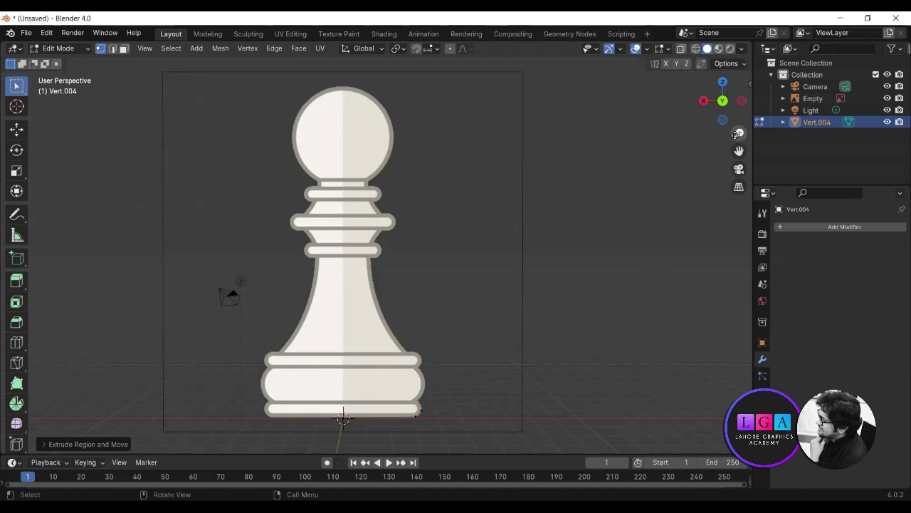
# Step: Zoom in on the base and extrude profile vertices up along the lower ring's outline
pyautogui.moveTo(739, 133)
pyautogui.mouseDown()
pyautogui.moveTo(739, 142)
pyautogui.moveTo(739, 125)
pyautogui.moveTo(739, 151)
pyautogui.moveTo(739, 50)
pyautogui.mouseUp()
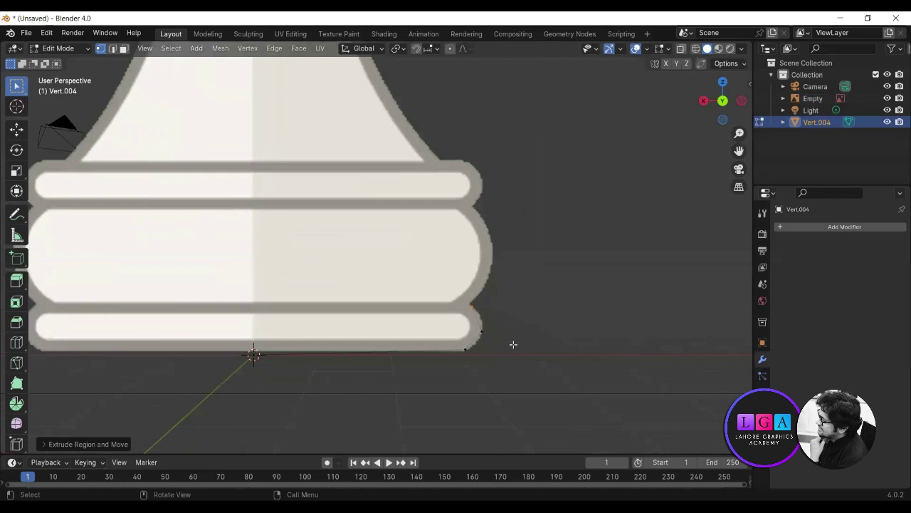
pyautogui.click(471, 304)
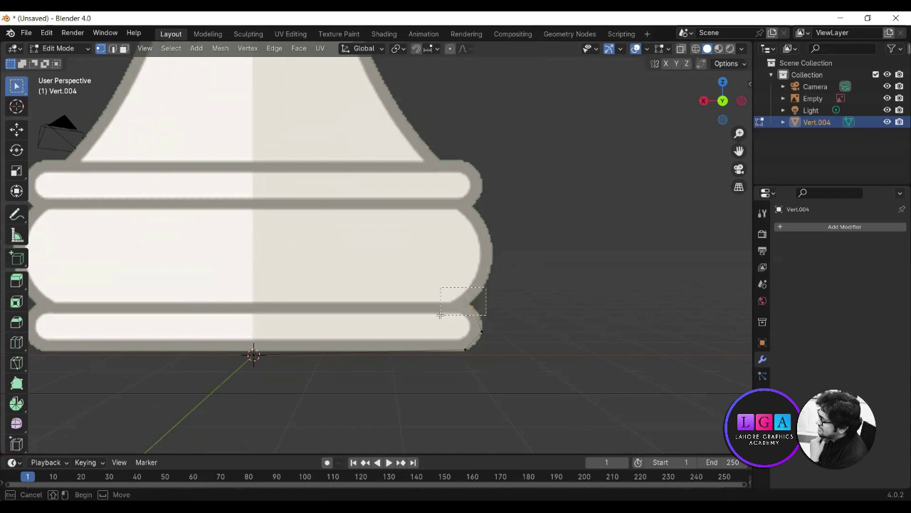
pyautogui.press('g')
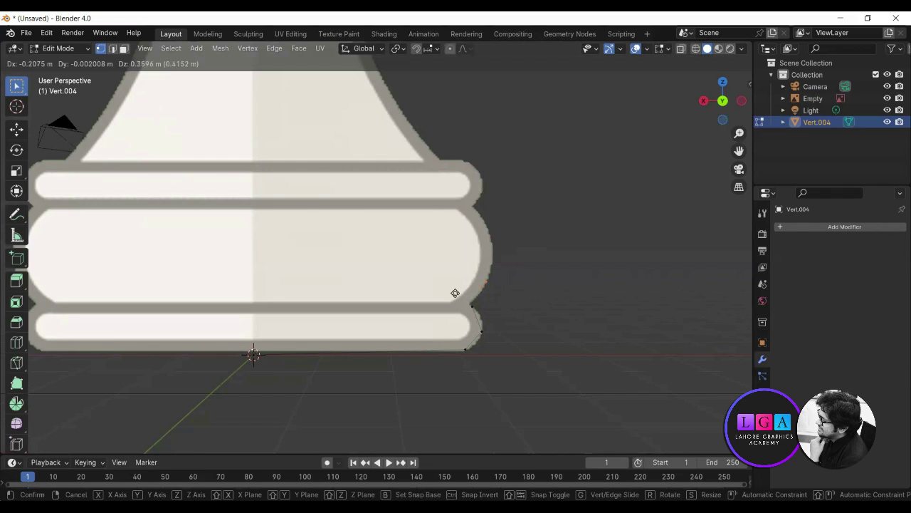
pyautogui.click(455, 294)
pyautogui.press('e')
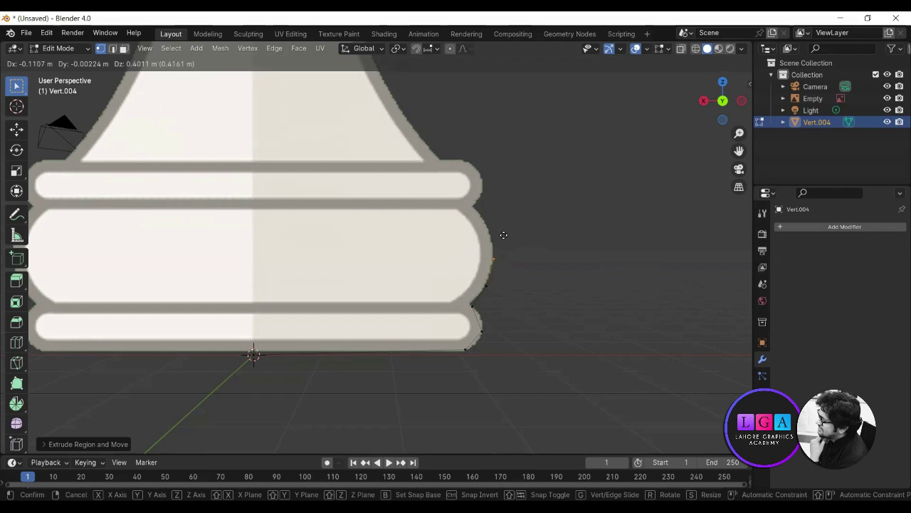
pyautogui.click(503, 235)
pyautogui.press('e')
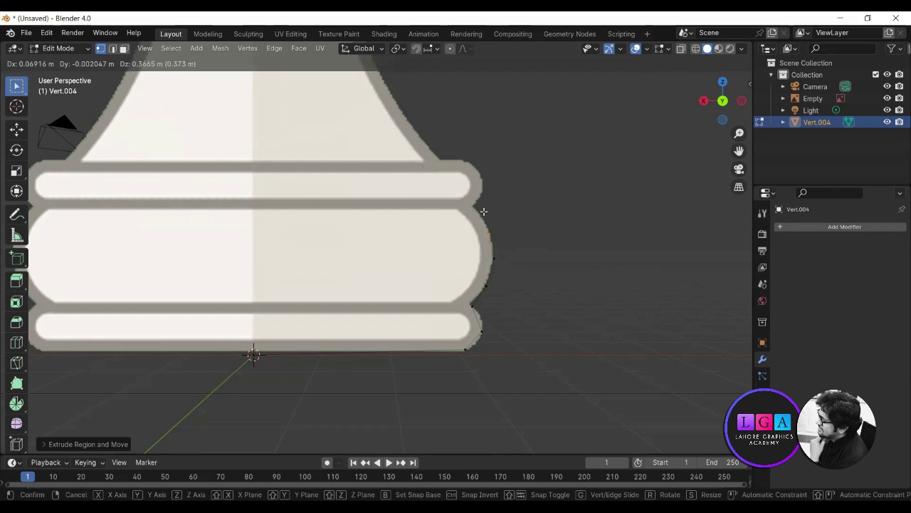
pyautogui.click(483, 212)
# Step: Extrude vertices through the groove between rings and around the upper ring to its top
pyautogui.press('e')
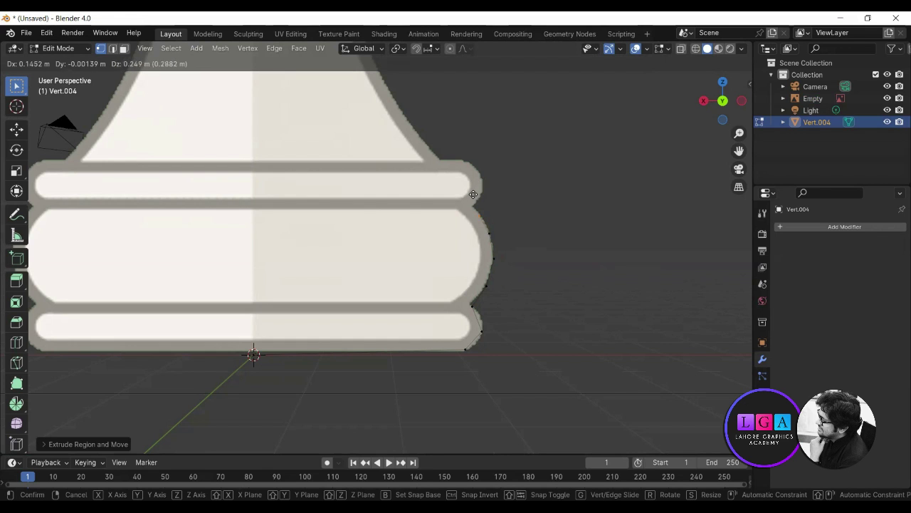
pyautogui.click(474, 190)
pyautogui.press('e')
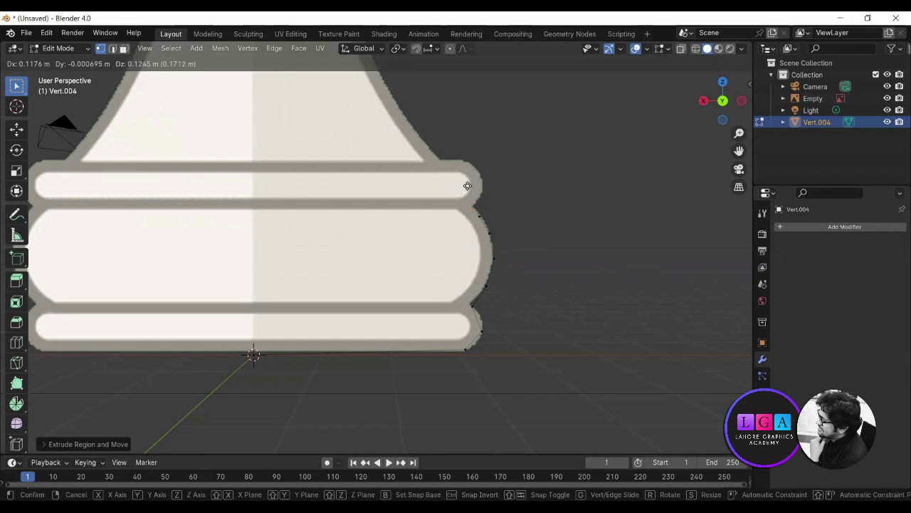
pyautogui.click(467, 186)
pyautogui.press('e')
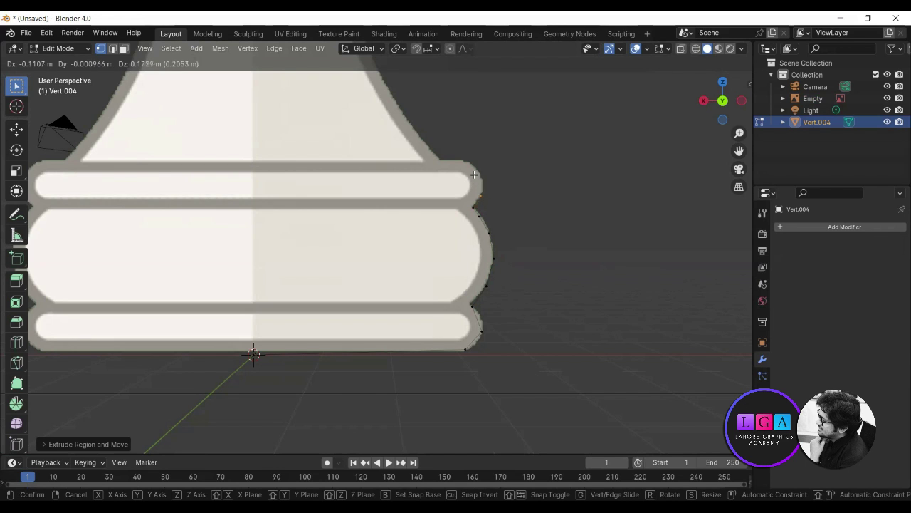
pyautogui.click(474, 175)
pyautogui.press('e')
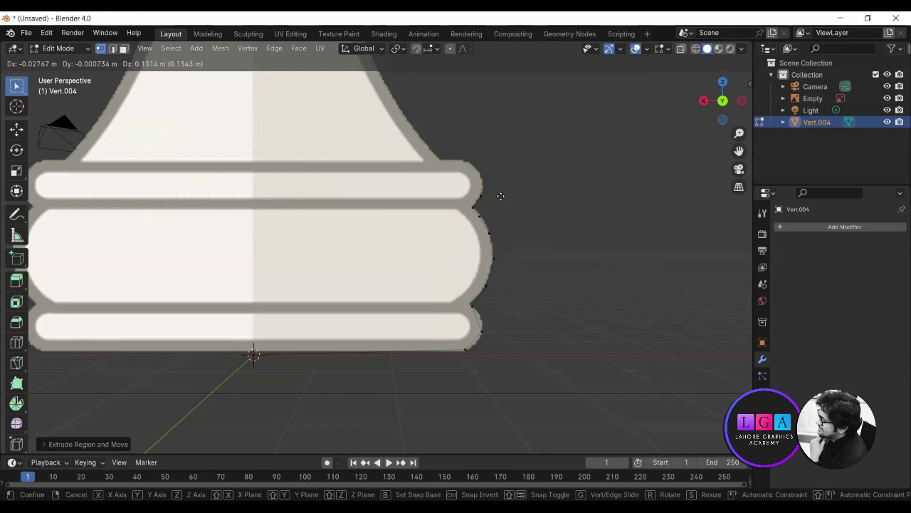
pyautogui.click(499, 193)
pyautogui.press('e')
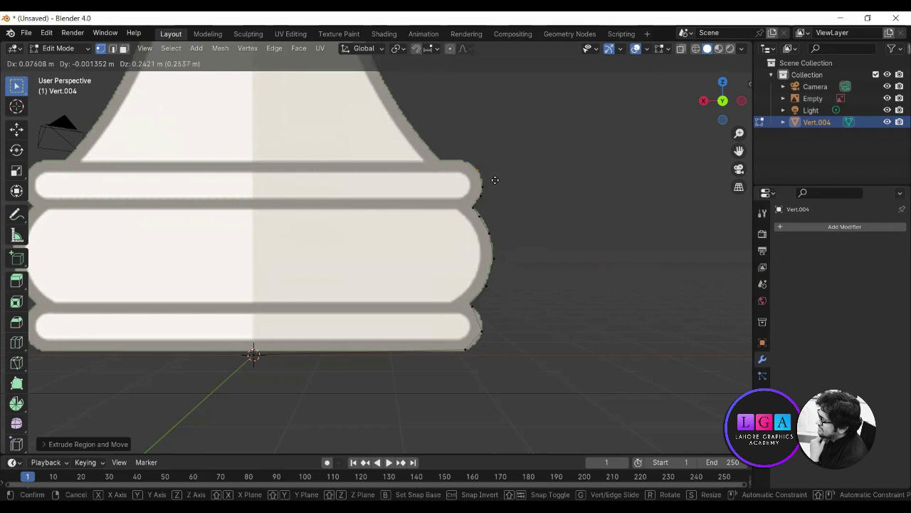
pyautogui.click(498, 184)
# Step: Extrude vertices over the ring's top corner to where the stem begins and up the stem's curve
pyautogui.press('e')
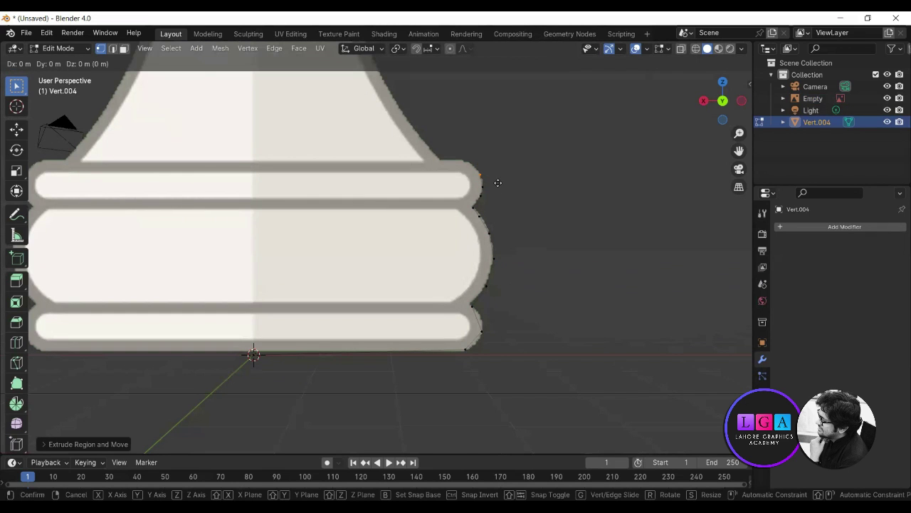
pyautogui.click(483, 171)
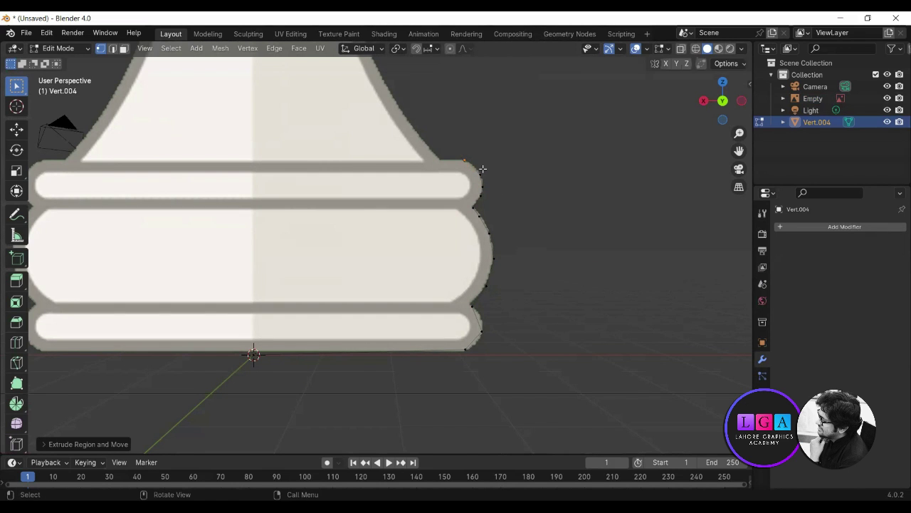
pyautogui.press('e')
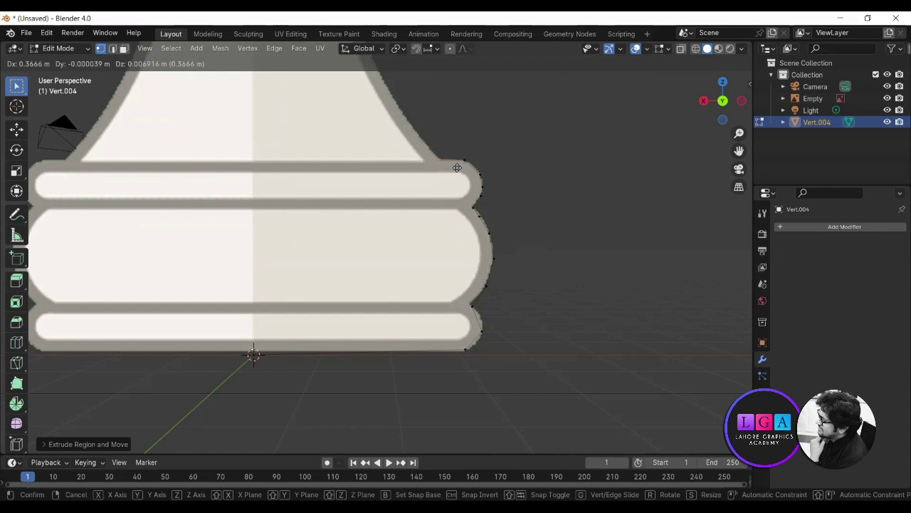
pyautogui.click(458, 180)
pyautogui.moveTo(739, 150); pyautogui.dragTo(758, 341)
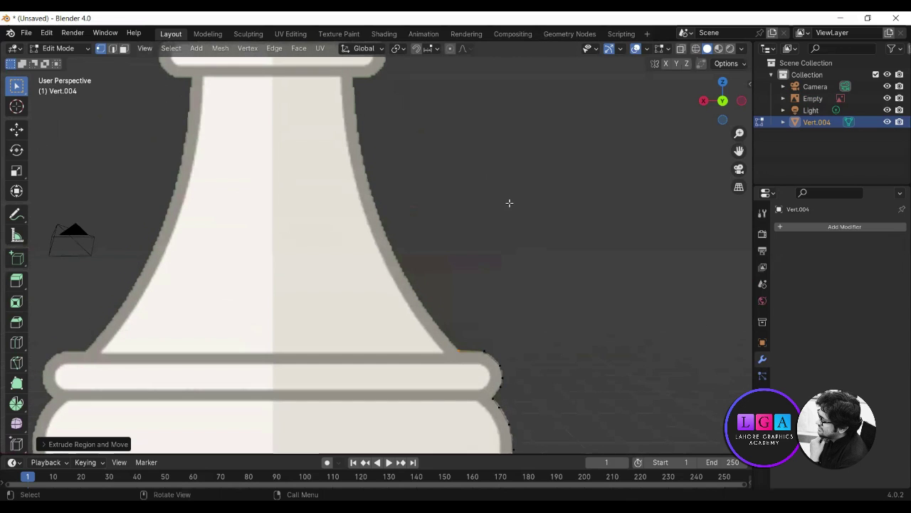
pyautogui.press('e')
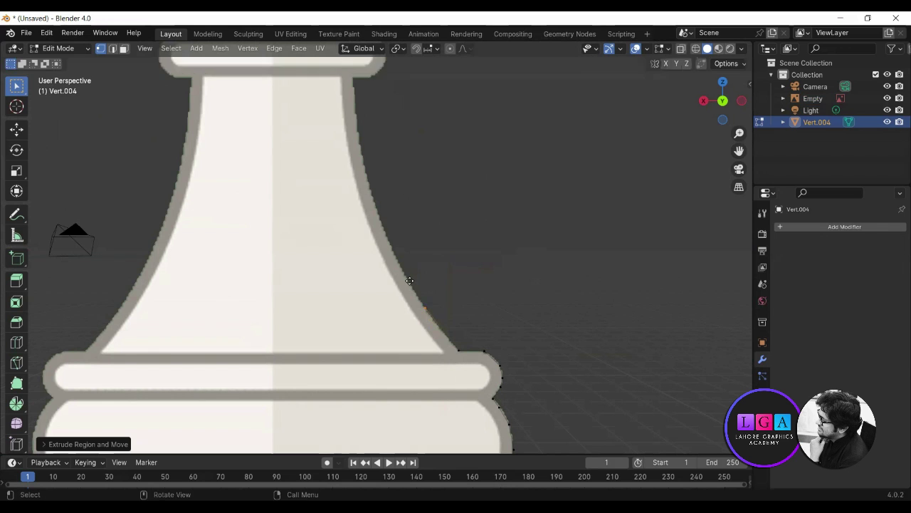
pyautogui.click(362, 136)
# Step: Extrude vertices to the top of the stem and around the lowest collar
pyautogui.keyDown('shift'); pyautogui.moveTo(363, 136); pyautogui.dragTo(363, 370, button='middle'); pyautogui.keyUp('shift')
pyautogui.press('e')
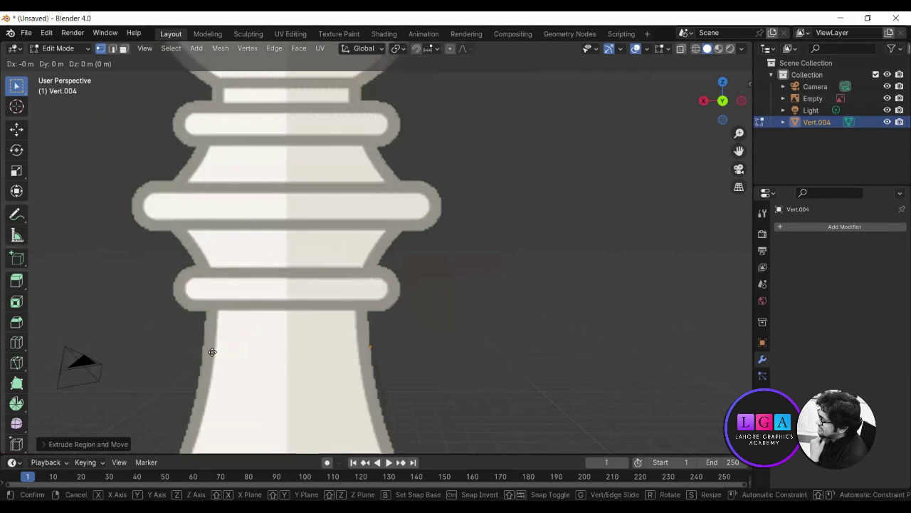
pyautogui.click(383, 309)
pyautogui.press('e')
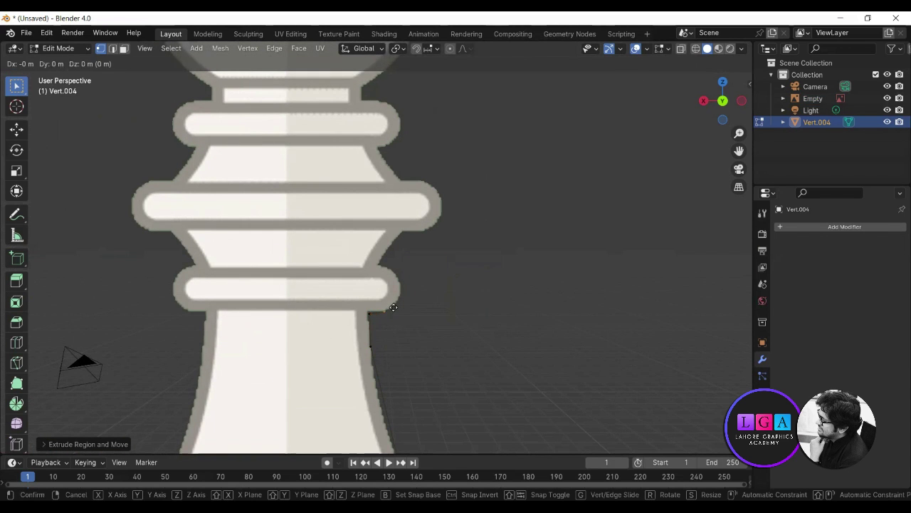
pyautogui.click(406, 268)
pyautogui.press('e')
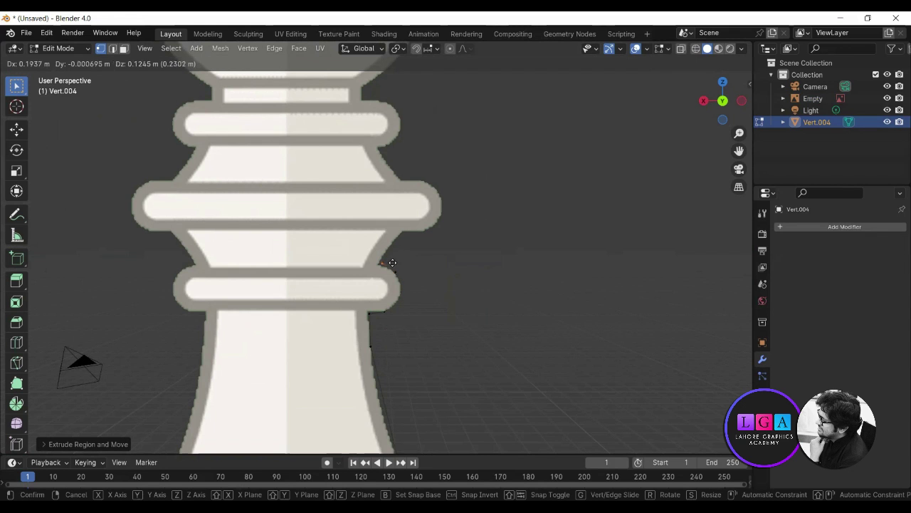
pyautogui.click(388, 263)
# Step: Trace vertices around the wide middle collar and onto the flared section above it
pyautogui.press('e')
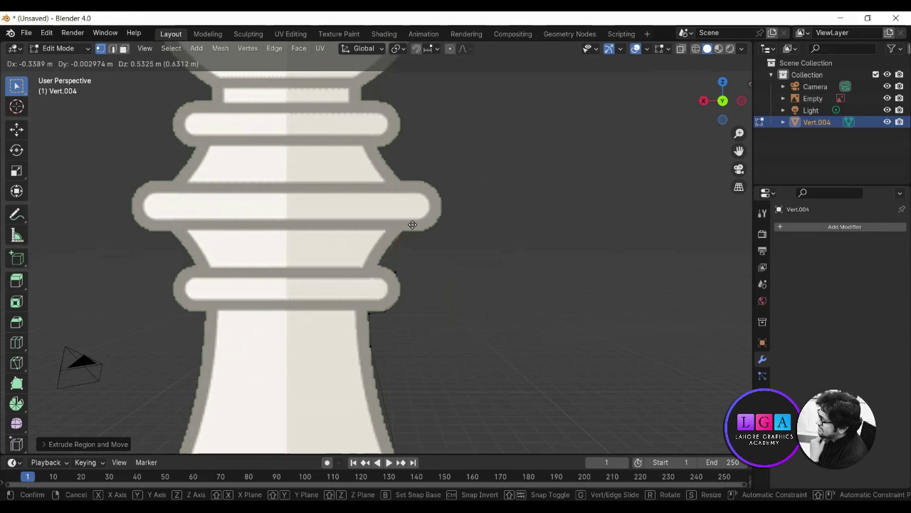
pyautogui.click(413, 225)
pyautogui.press('e')
pyautogui.click(438, 223)
pyautogui.press('e')
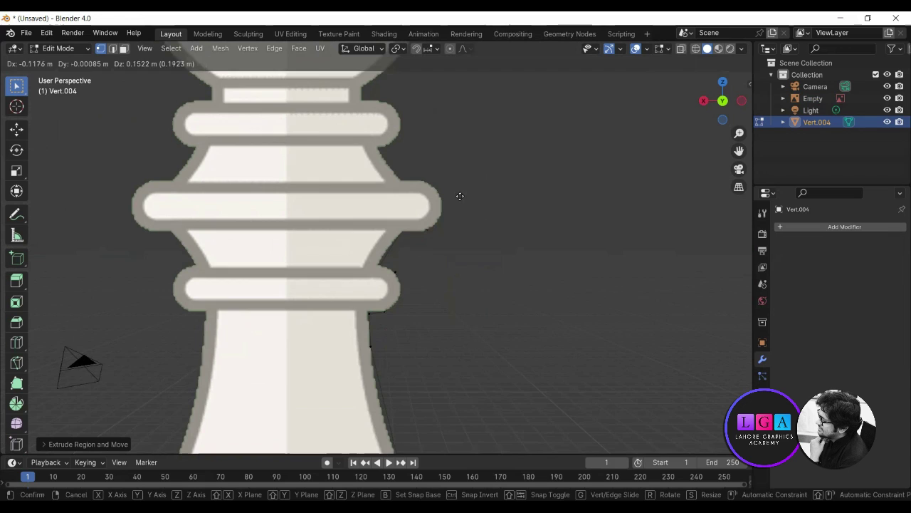
pyautogui.click(442, 225)
pyautogui.press('e')
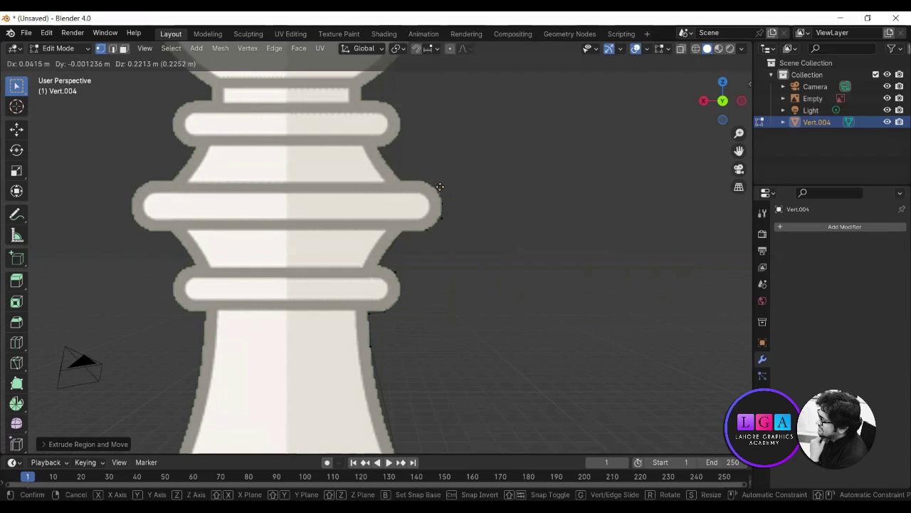
pyautogui.click(434, 183)
pyautogui.press('e')
pyautogui.click(404, 179)
# Step: Trace vertices around the top collar and into the neck beneath the head
pyautogui.press('e')
pyautogui.click(382, 147)
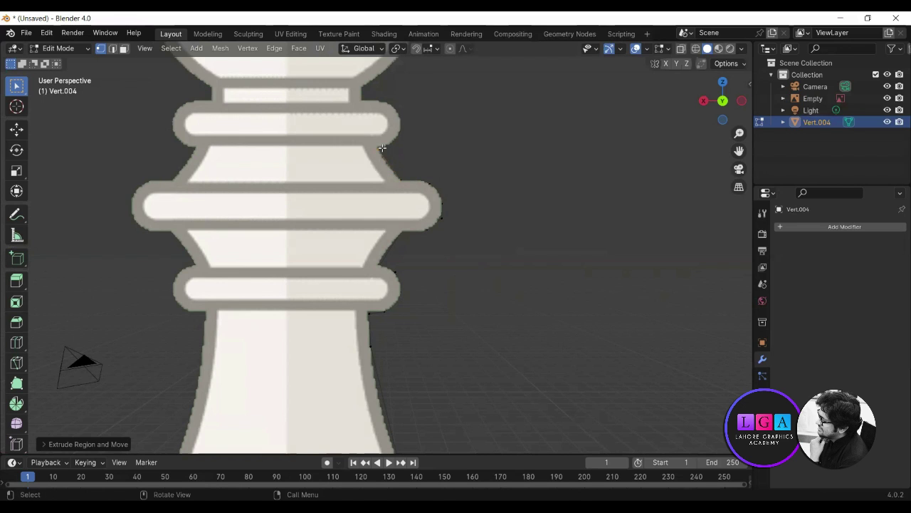
pyautogui.press('e')
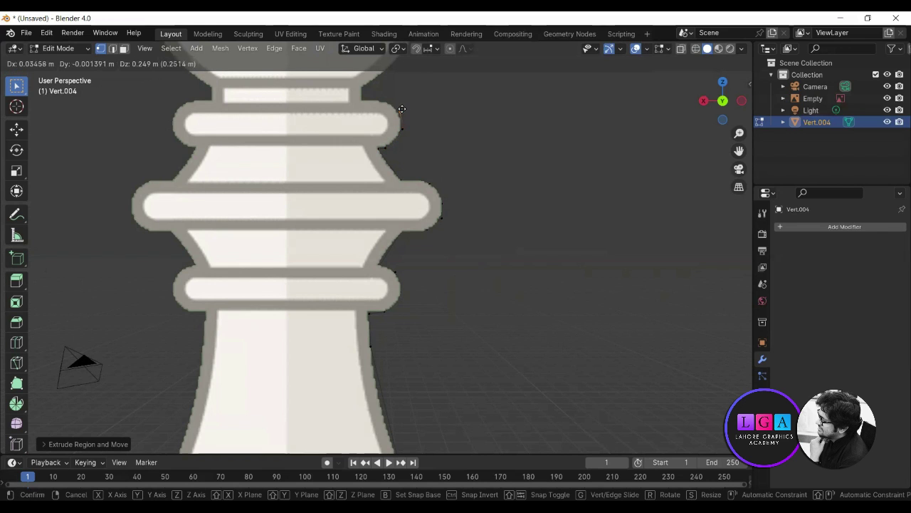
pyautogui.click(401, 108)
pyautogui.press('e')
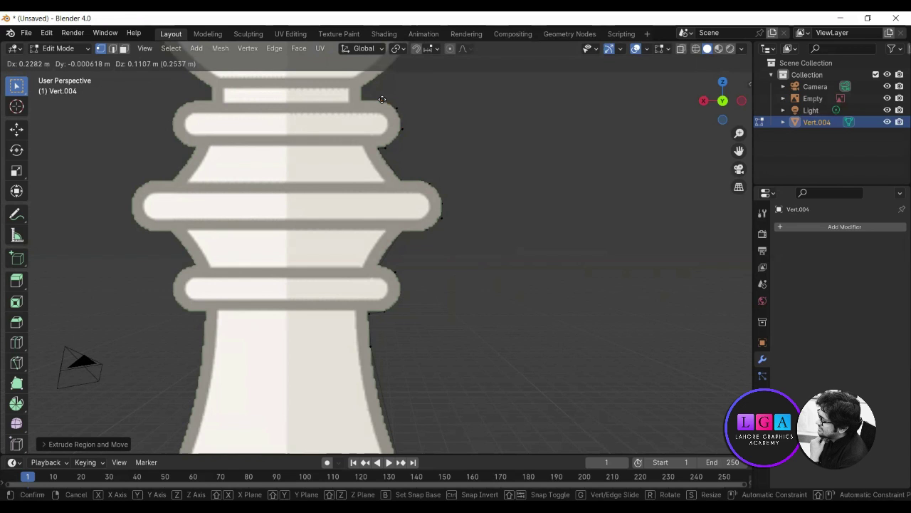
pyautogui.click(381, 99)
pyautogui.press('e')
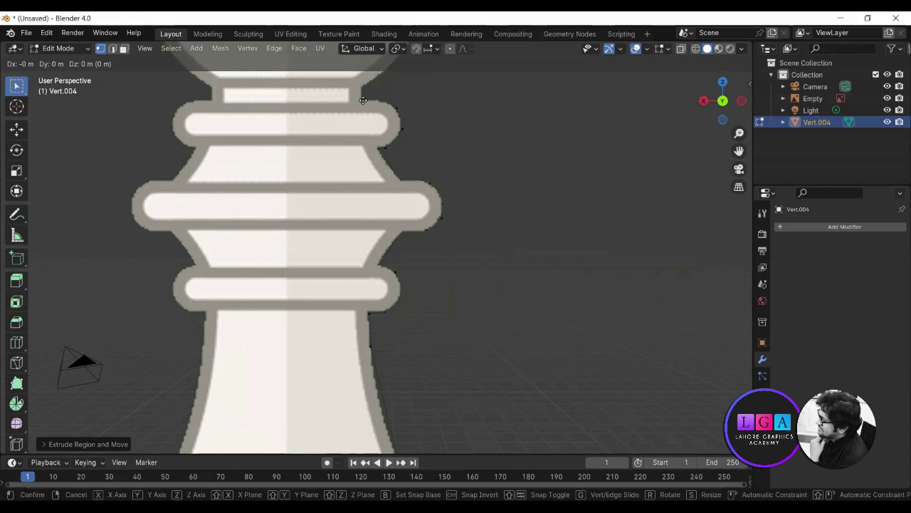
pyautogui.click(363, 101)
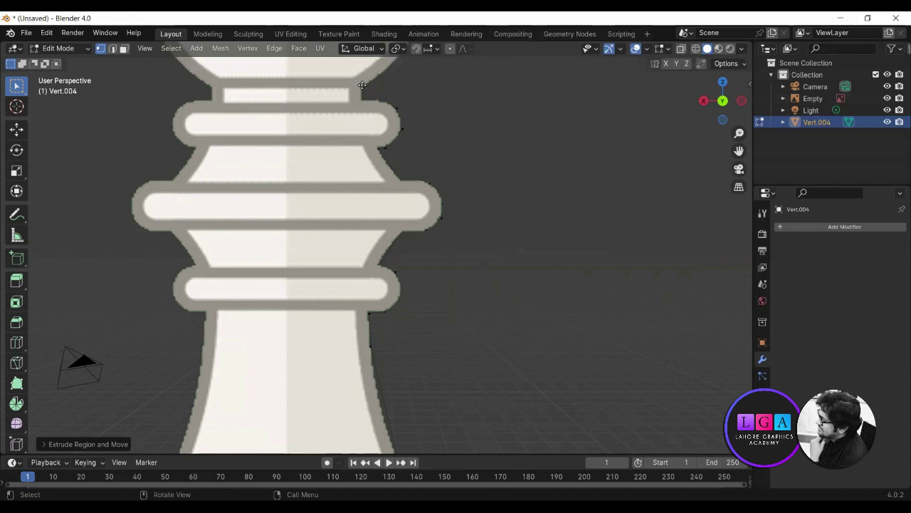
pyautogui.press('e')
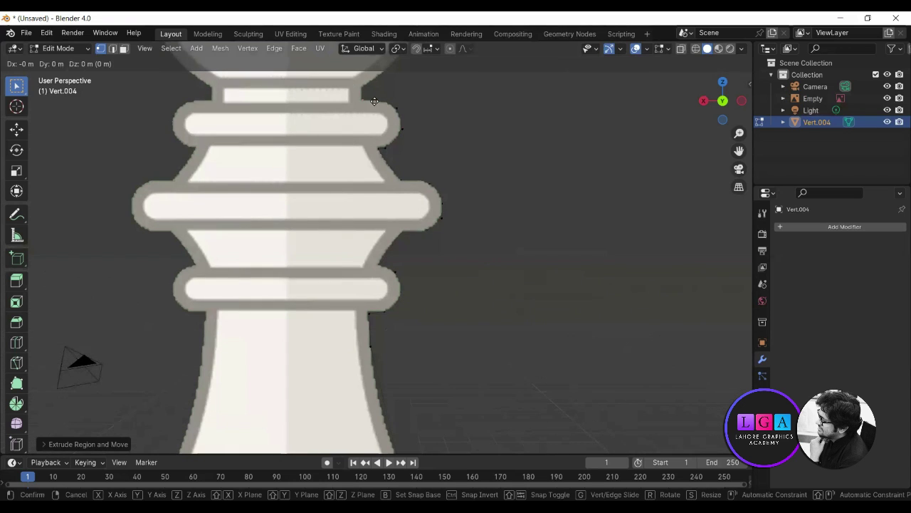
pyautogui.click(374, 101)
# Step: Extrude vertices from the neck junction up the lower right side of the round head
pyautogui.keyDown('shift'); pyautogui.moveTo(375, 101); pyautogui.dragTo(457, 272, button='middle'); pyautogui.keyUp('shift')
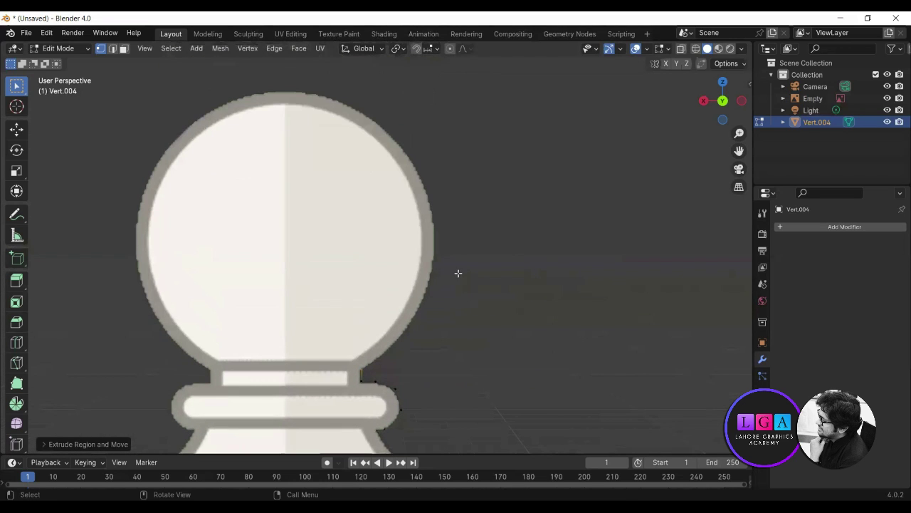
pyautogui.press('e')
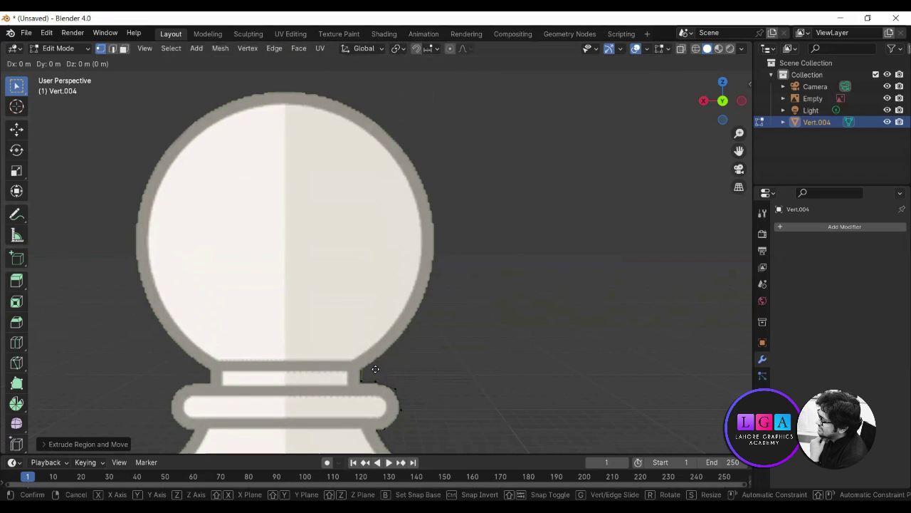
pyautogui.click(396, 357)
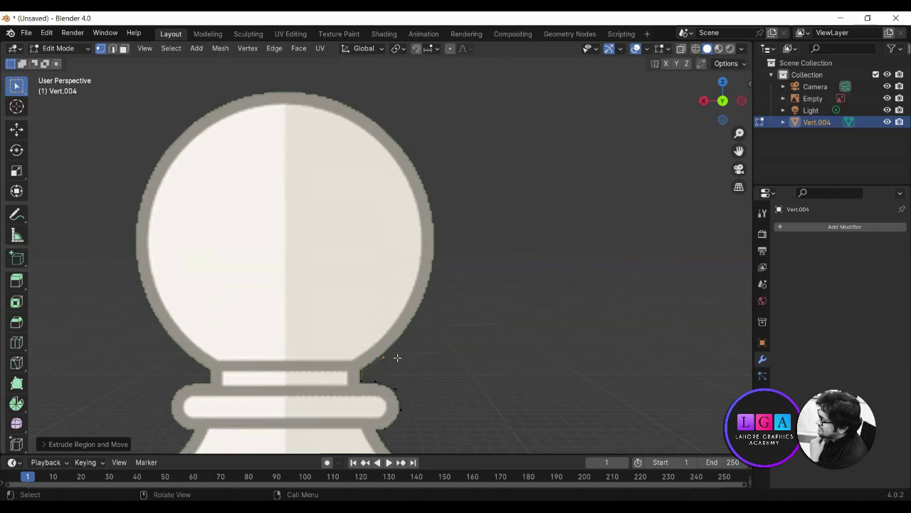
pyautogui.press('e')
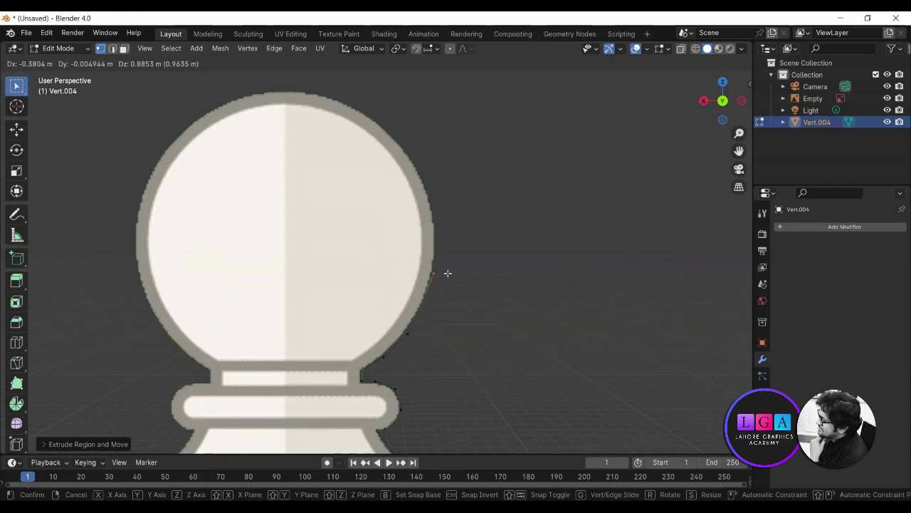
pyautogui.click(447, 273)
pyautogui.press('e')
pyautogui.click(448, 247)
pyautogui.press('e')
pyautogui.click(446, 201)
# Step: Extrude the last vertices around the head, ending at its top centre
pyautogui.press('e')
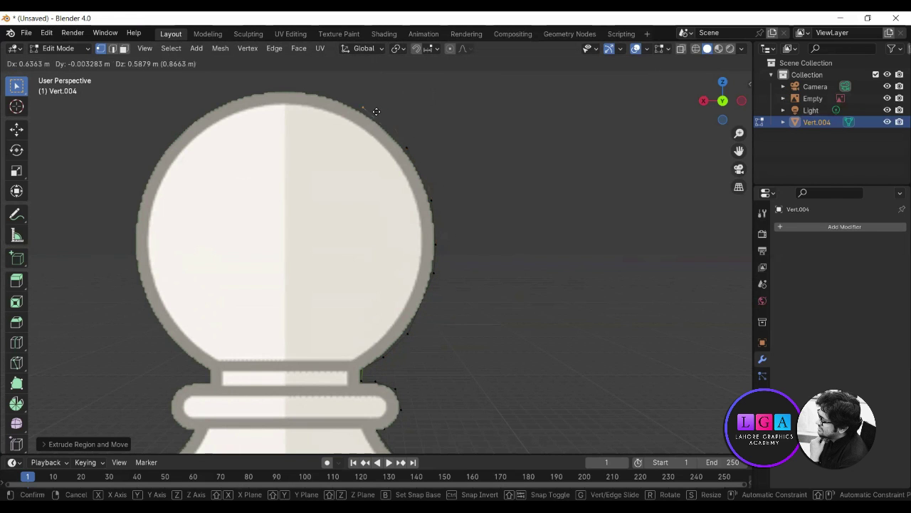
pyautogui.click(372, 114)
pyautogui.press('e')
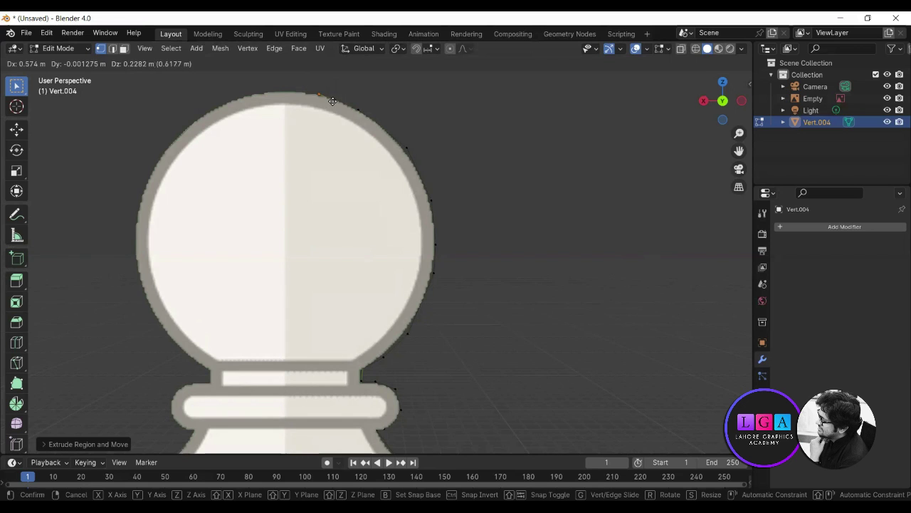
pyautogui.rightClick(329, 99)
pyautogui.press('e')
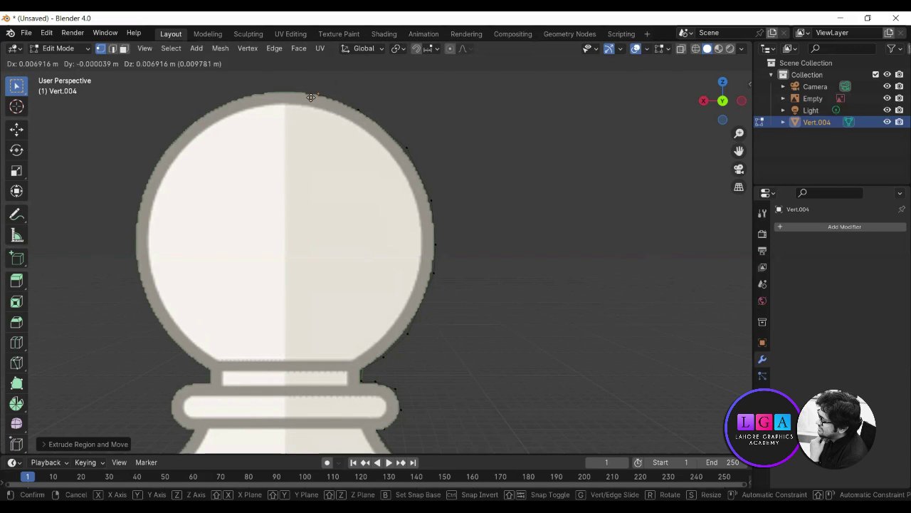
pyautogui.click(298, 97)
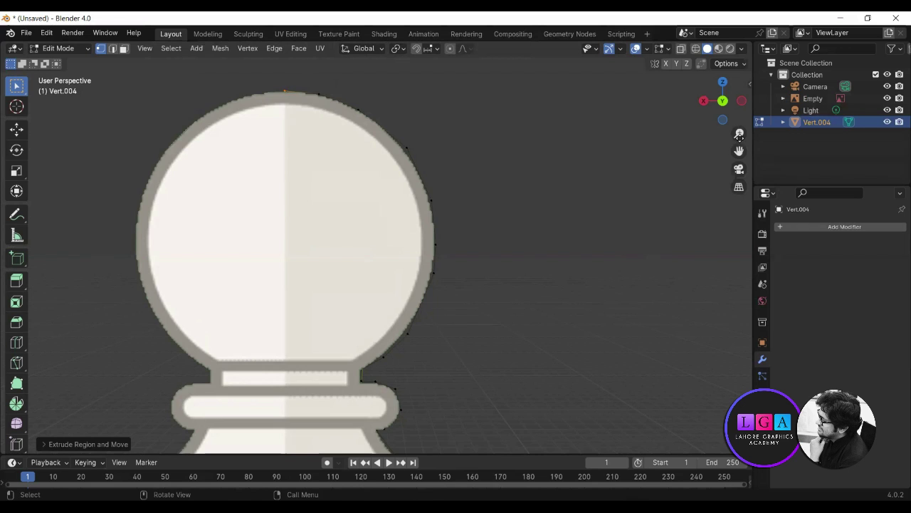
# Step: Hide the pawn reference image and frame the whole traced profile
pyautogui.moveTo(739, 134); pyautogui.dragTo(739, 171)
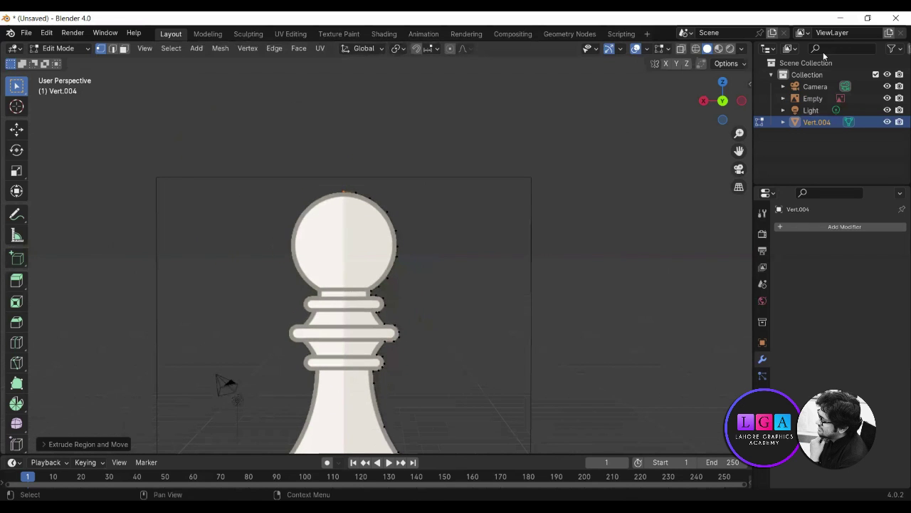
pyautogui.click(887, 98)
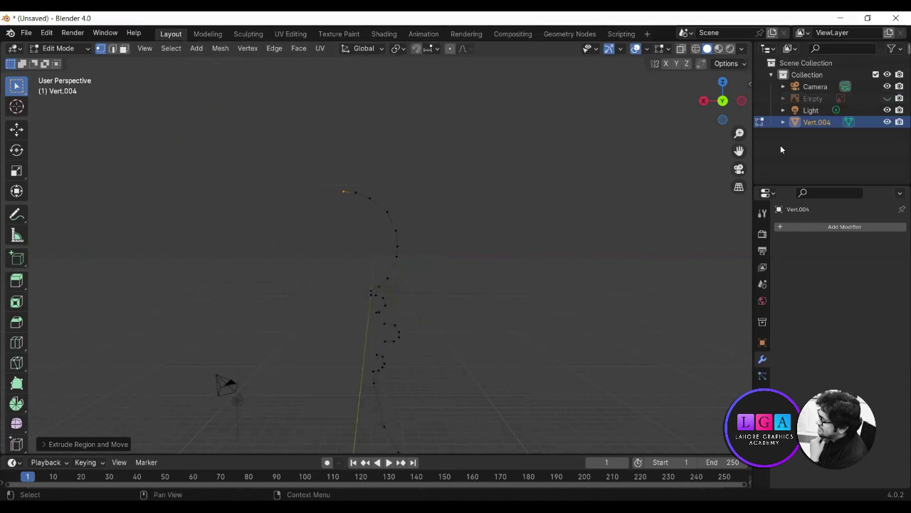
pyautogui.moveTo(739, 151); pyautogui.dragTo(728, 58)
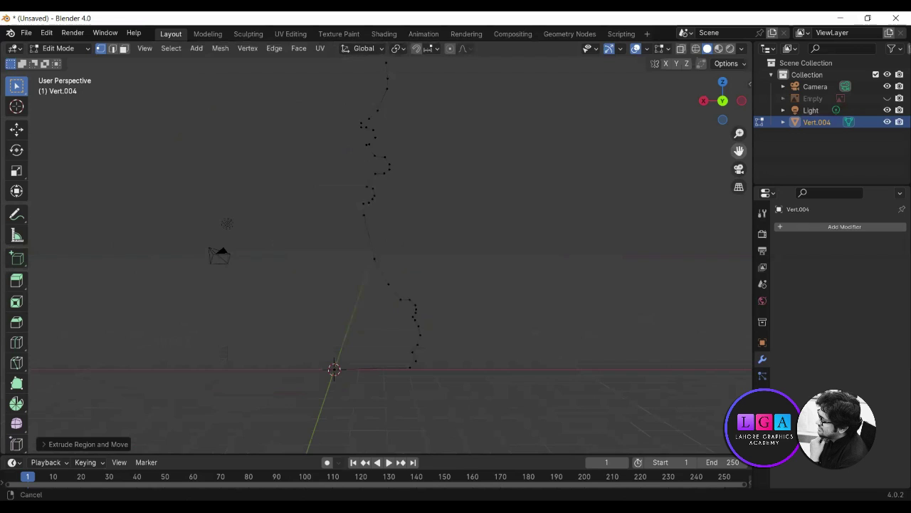
pyautogui.moveTo(739, 151); pyautogui.dragTo(709, 212)
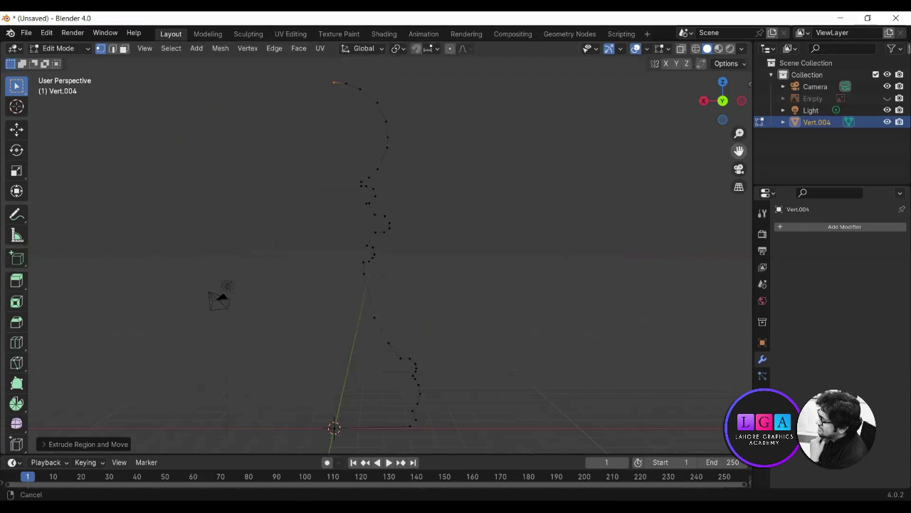
# Step: Add a Screw modifier to revolve the profile 360° around Z into a solid pawn
pyautogui.click(818, 228)
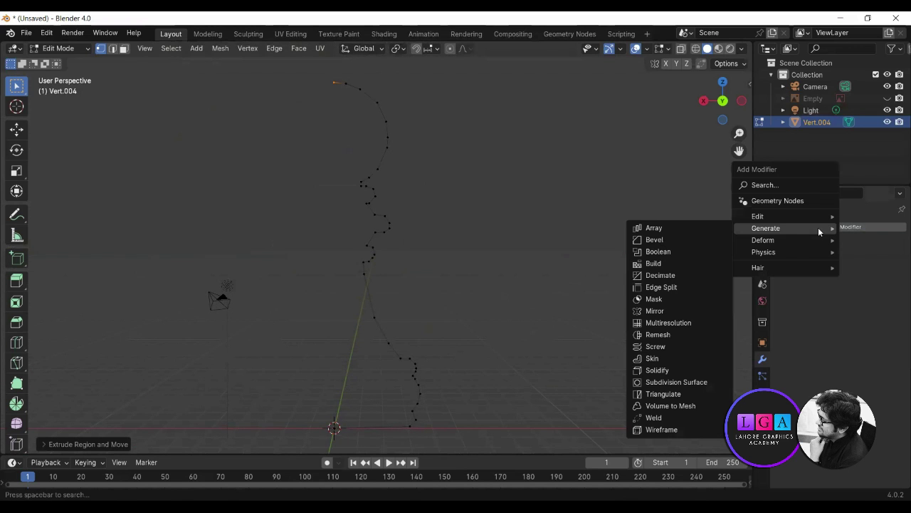
pyautogui.click(687, 345)
pyautogui.moveTo(516, 388)
pyautogui.mouseDown(button='middle')
pyautogui.moveTo(511, 394)
pyautogui.moveTo(582, 387)
pyautogui.mouseUp(button='middle')
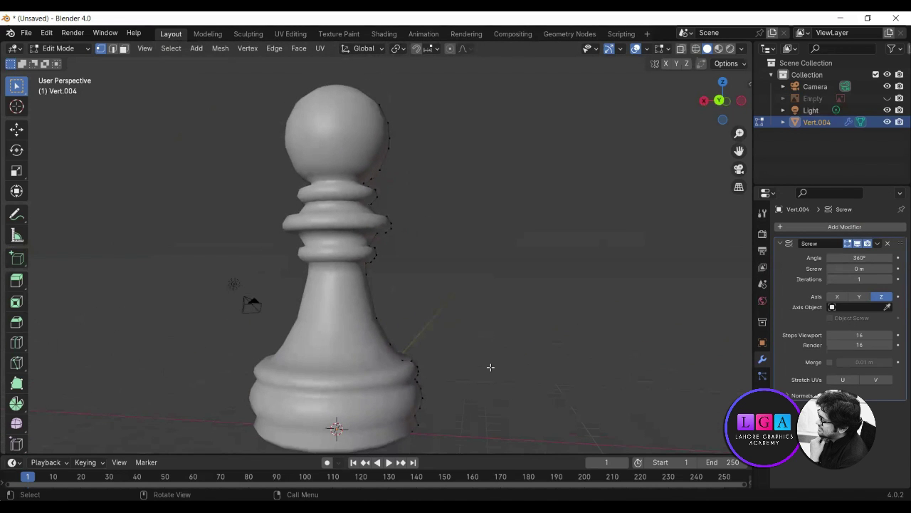
# Step: In Object Mode, shade the pawn smooth and collapse the Screw panel before adding another modifier
pyautogui.rightClick(331, 136)
pyautogui.click(76, 50)
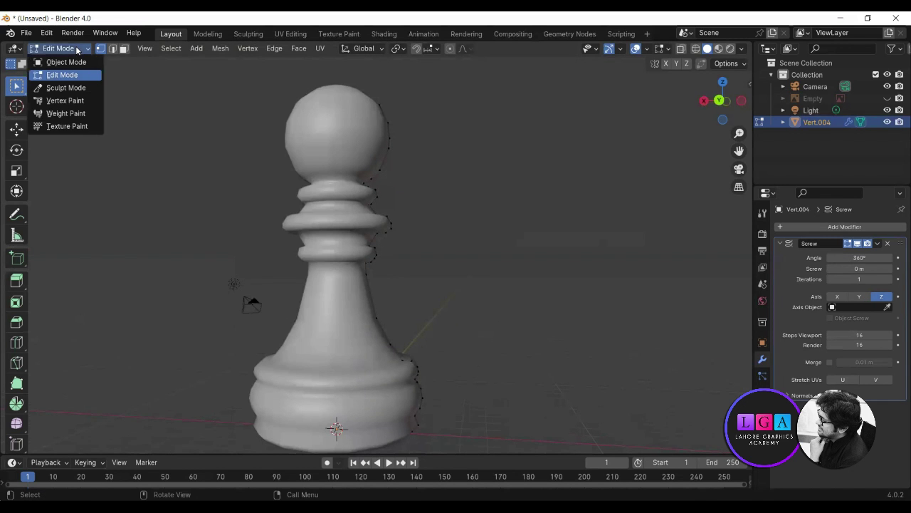
pyautogui.click(65, 62)
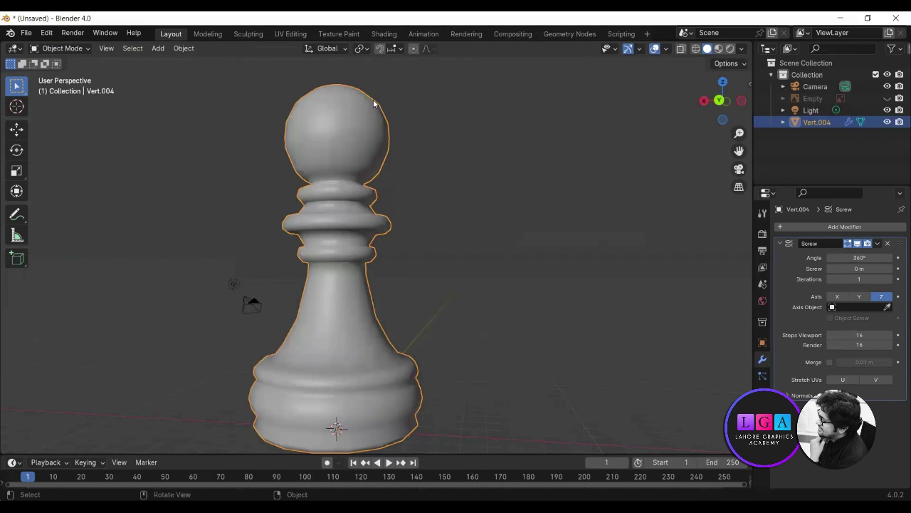
pyautogui.rightClick(328, 136)
pyautogui.click(320, 136)
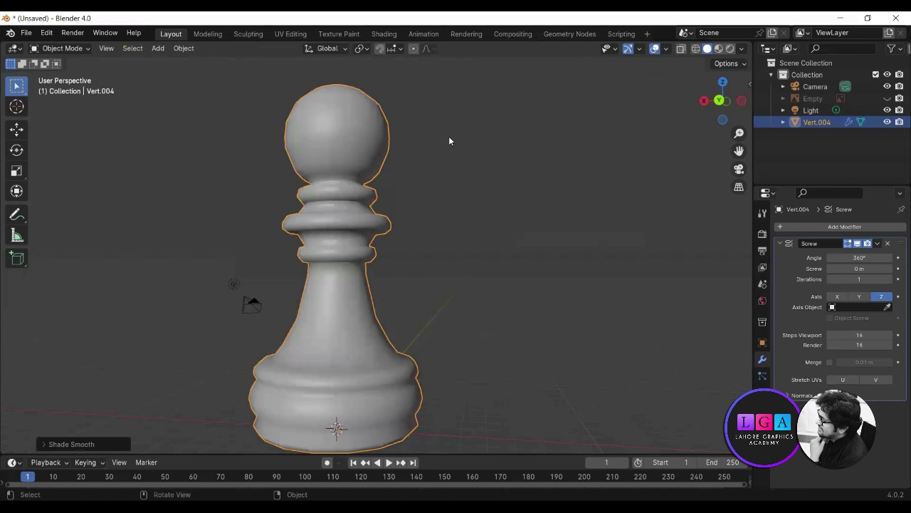
pyautogui.click(779, 243)
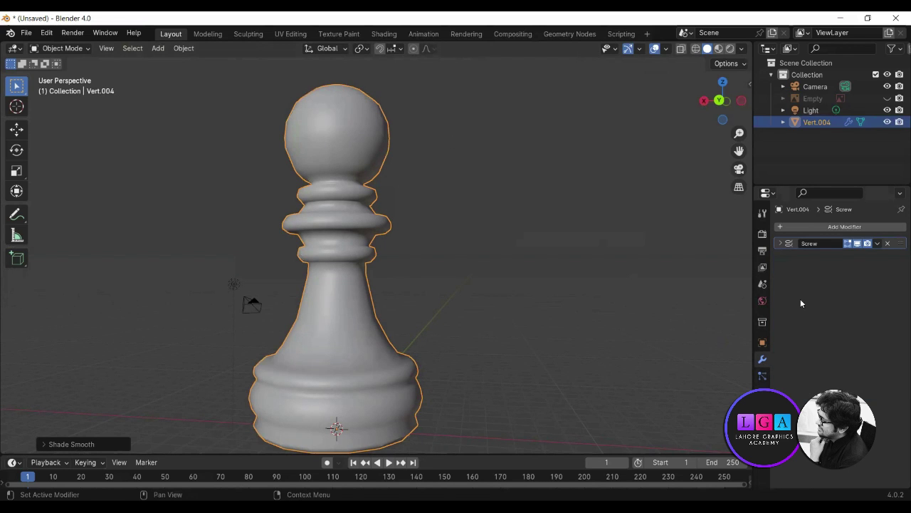
pyautogui.click(822, 226)
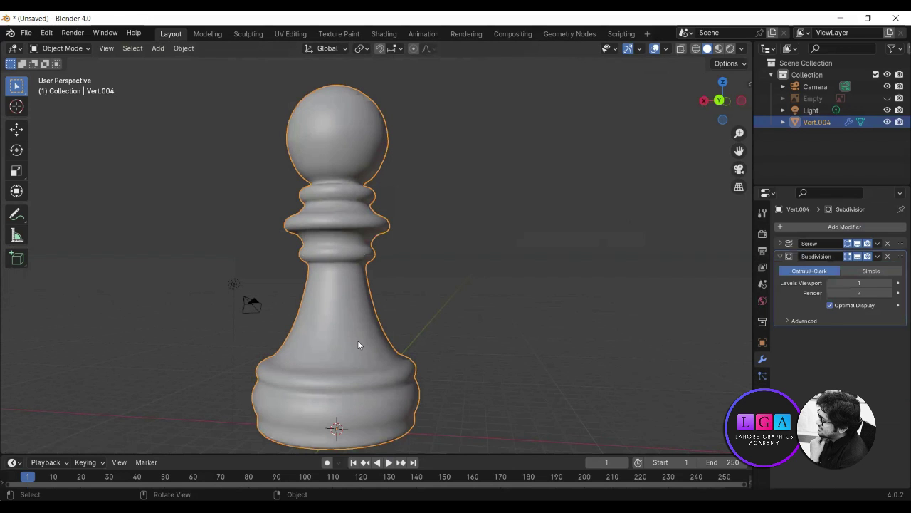
pyautogui.moveTo(358, 344); pyautogui.dragTo(358, 342, button='middle')
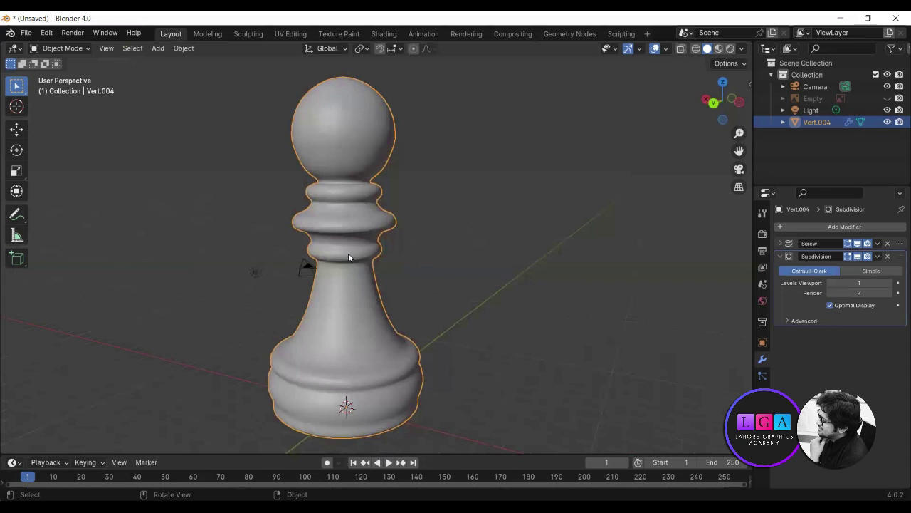
pyautogui.scroll(-2, 342, 295)
pyautogui.scroll(-1, 342, 296)
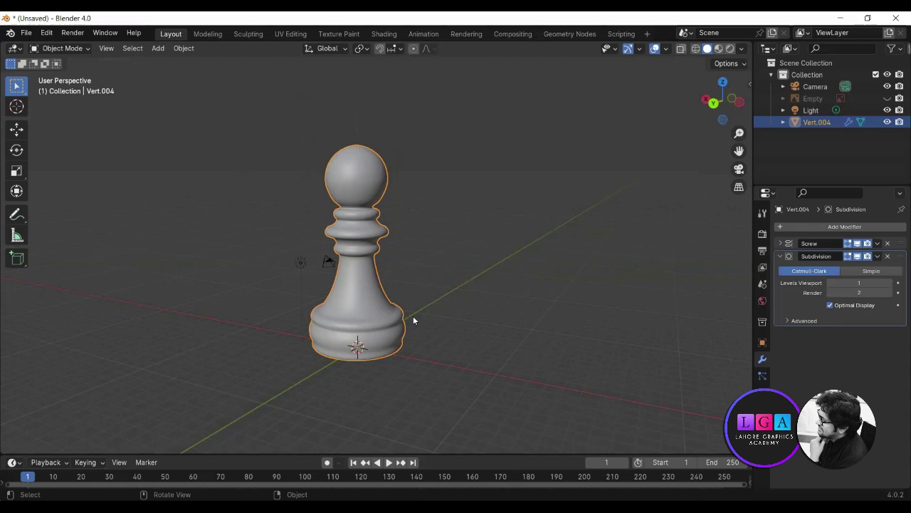
pyautogui.moveTo(407, 315); pyautogui.dragTo(413, 316, button='middle')
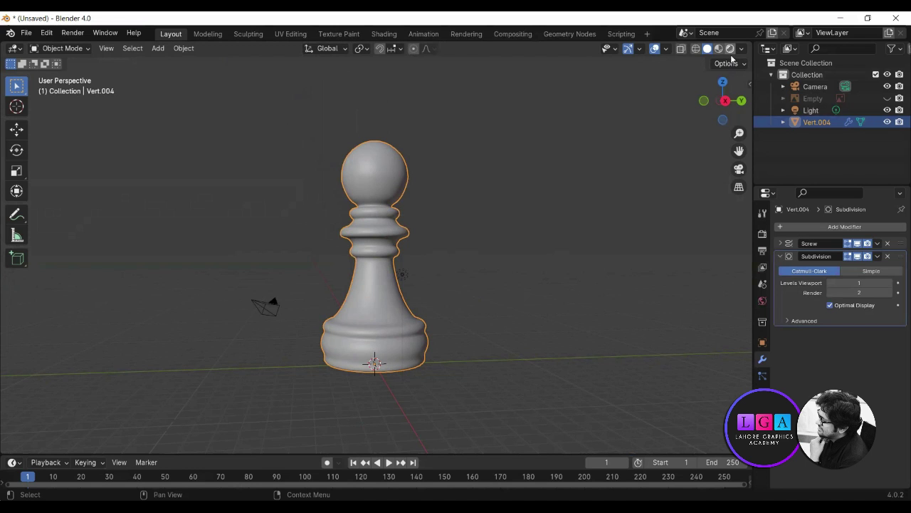
# Step: Move the light 10.43 m along X, then view the pawn from the back in Solid shading
pyautogui.click(729, 49)
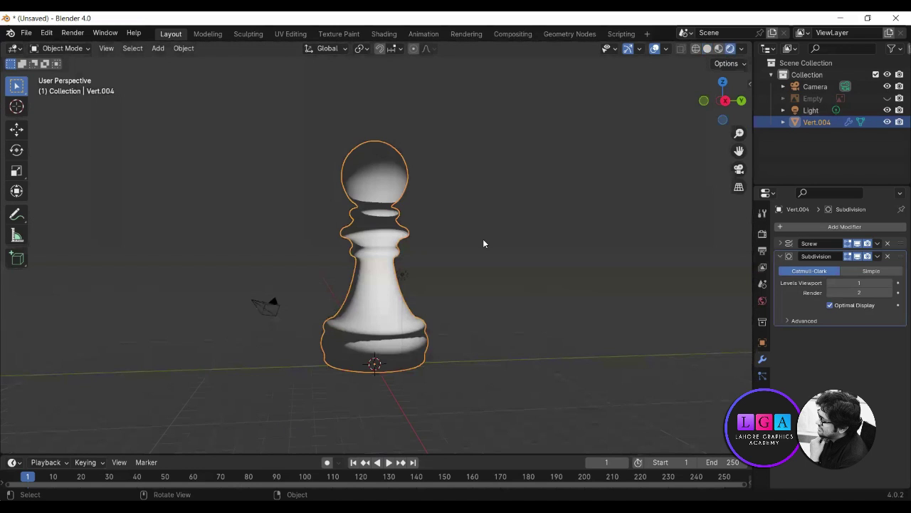
pyautogui.click(401, 274)
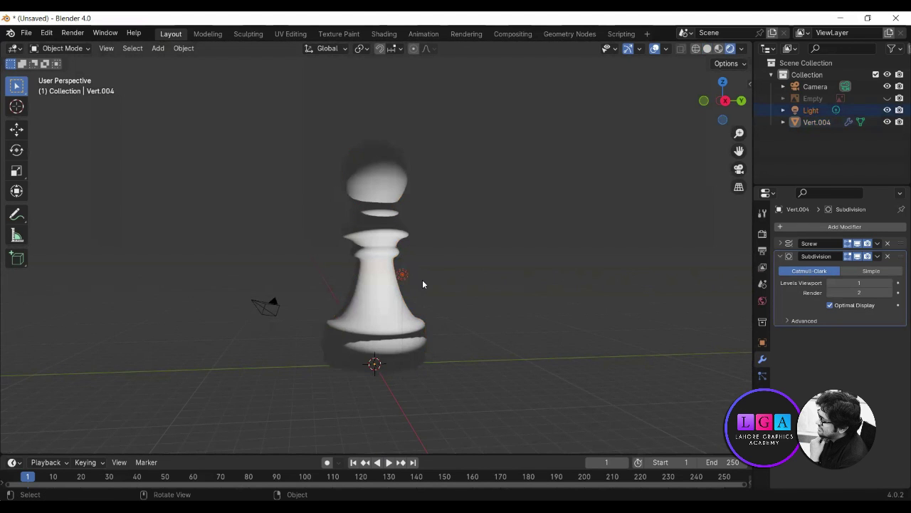
pyautogui.press('x')
pyautogui.press('g')
pyautogui.press('x')
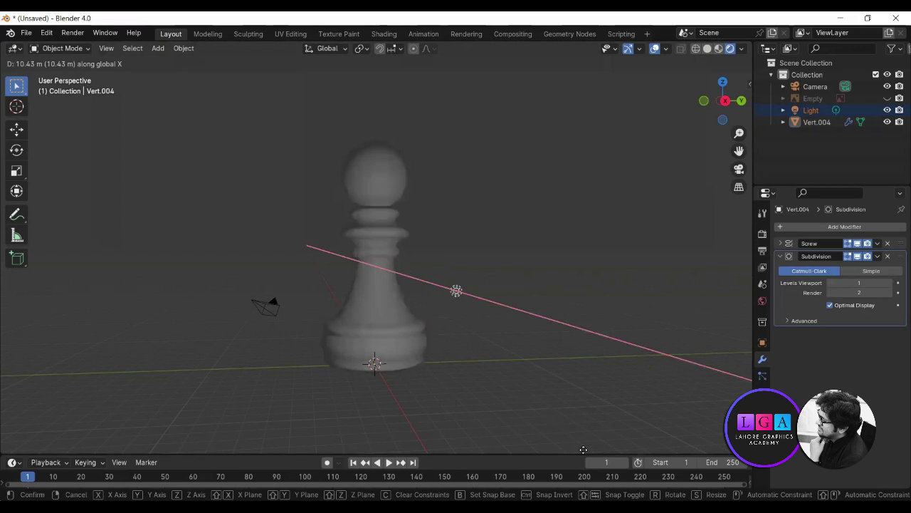
pyautogui.click(561, 436)
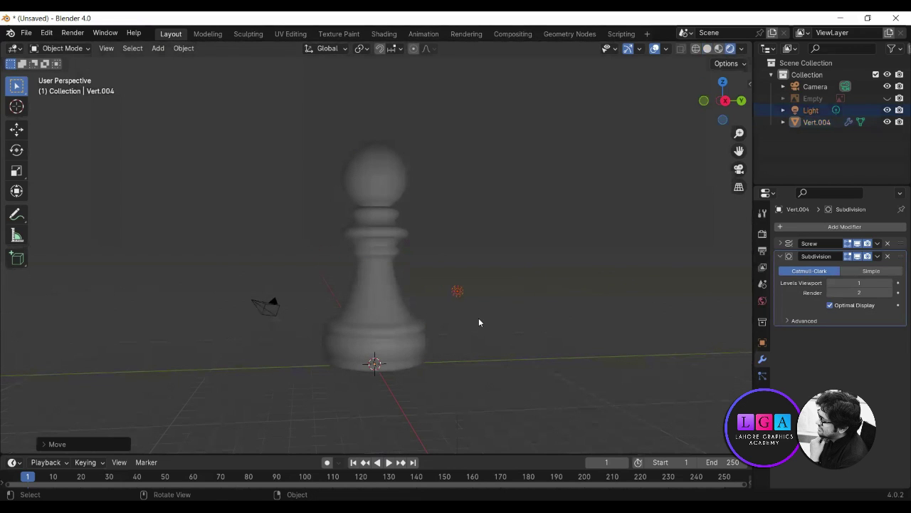
pyautogui.click(742, 102)
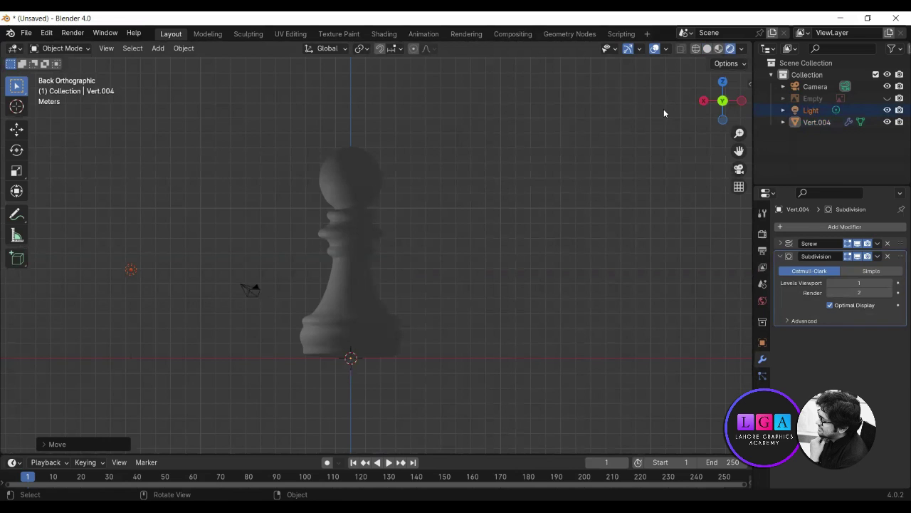
pyautogui.click(709, 50)
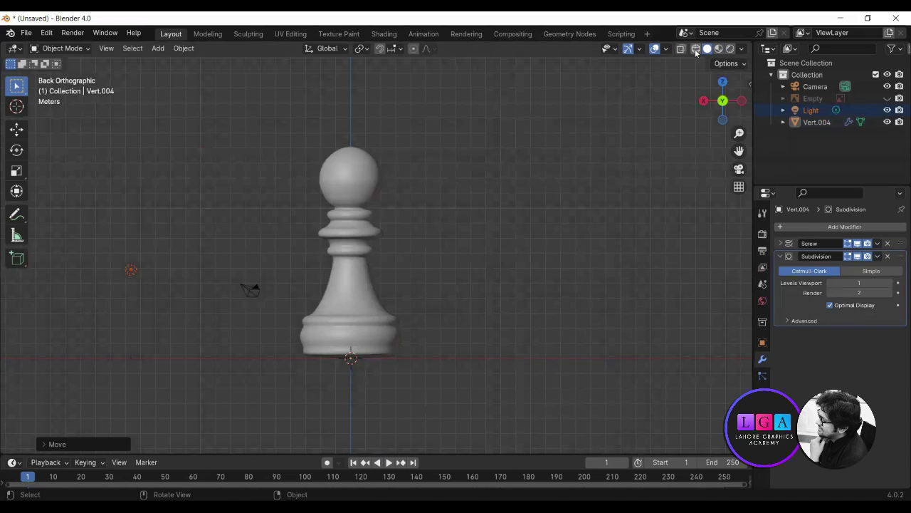